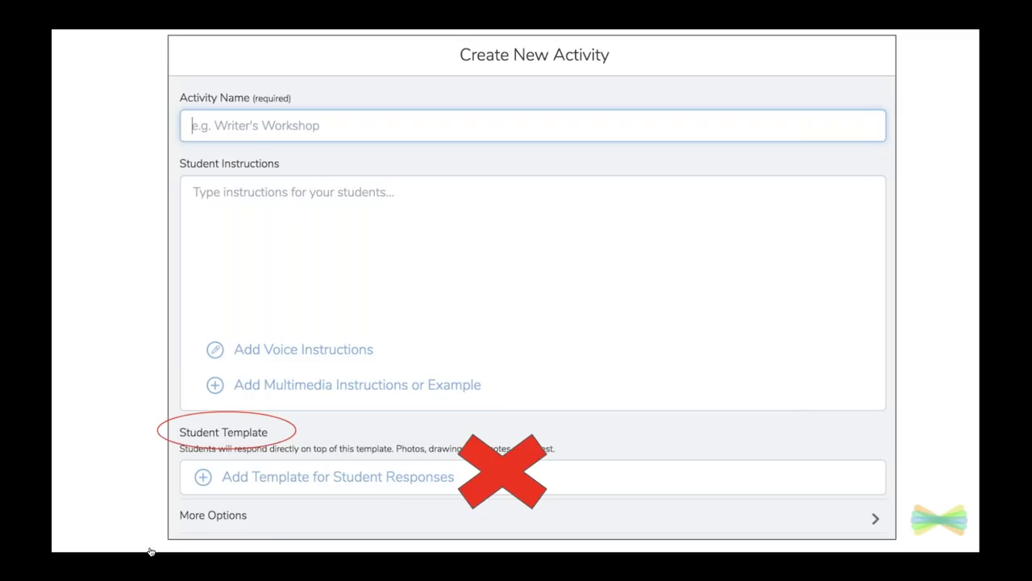
mouse_move(150, 550)
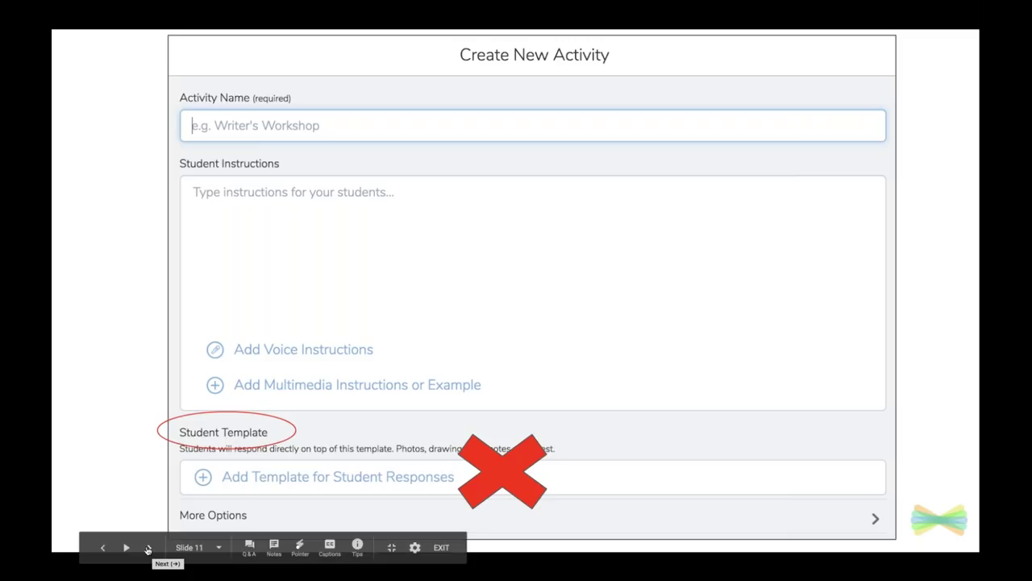
click(149, 549)
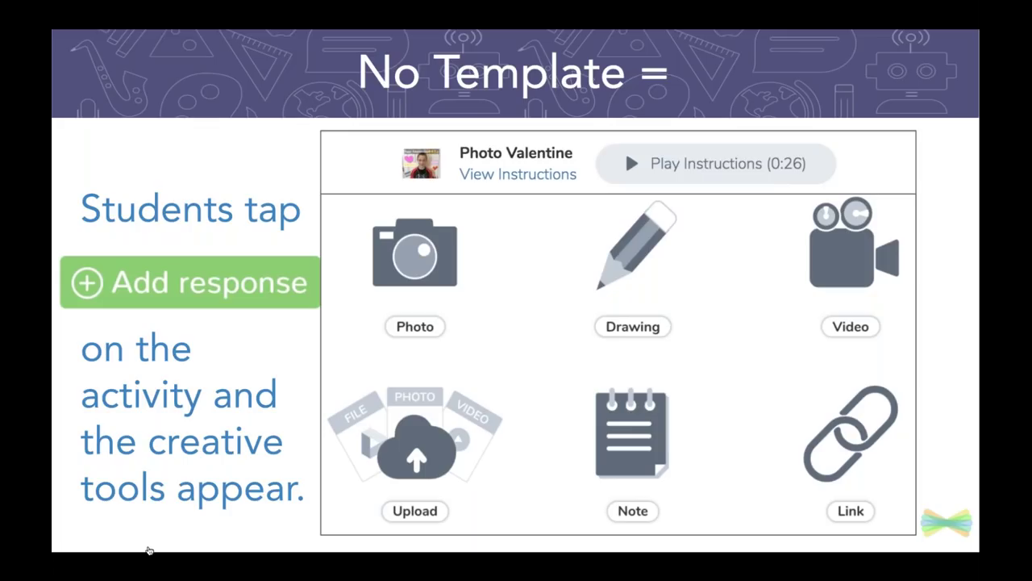
mouse_move(149, 550)
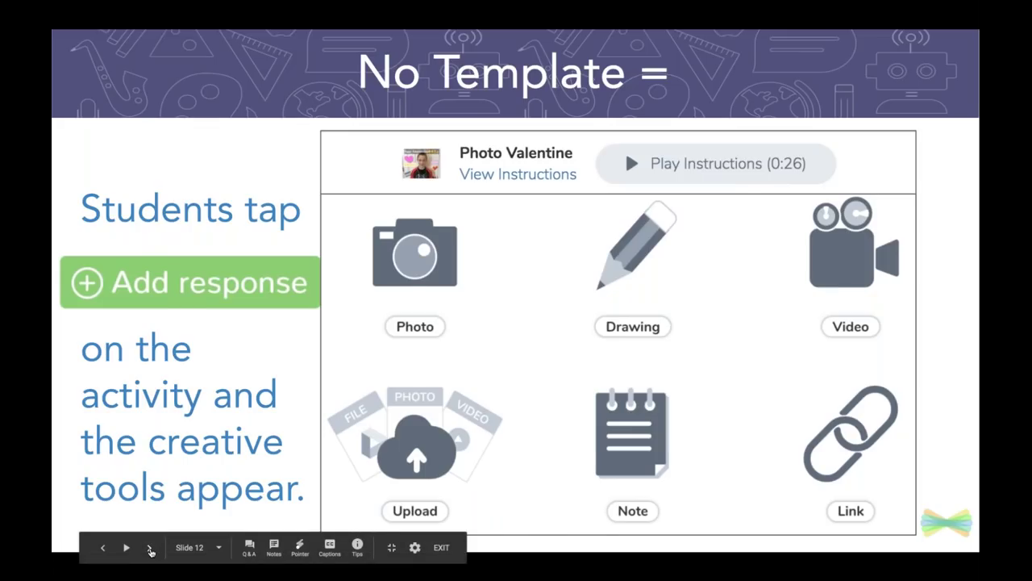
click(149, 548)
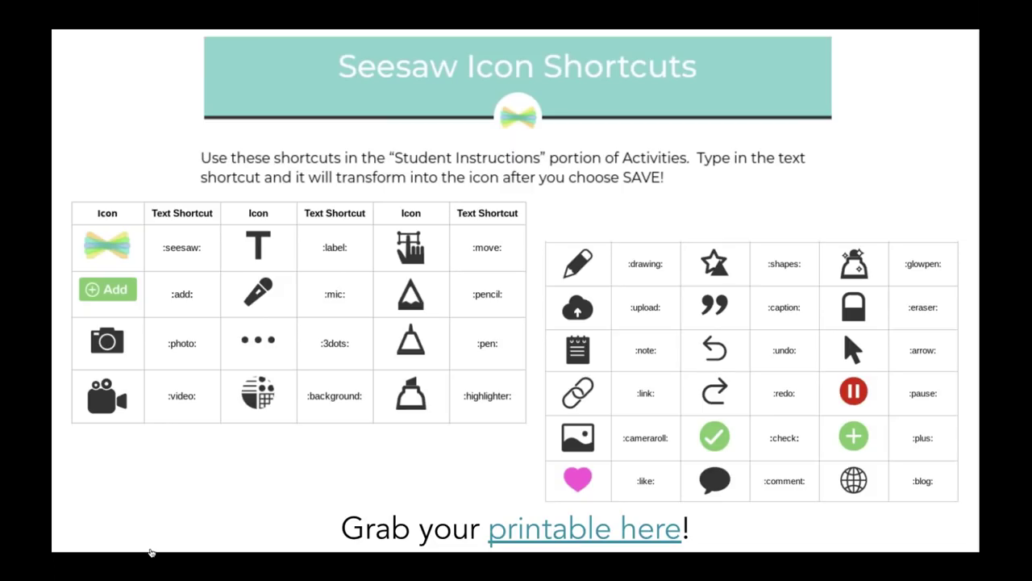
mouse_move(150, 550)
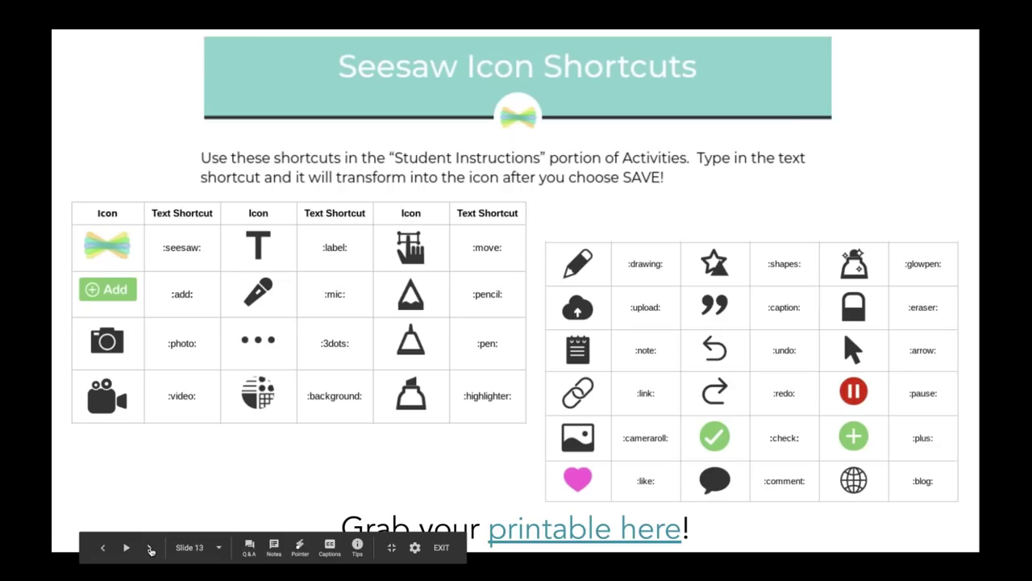
click(149, 548)
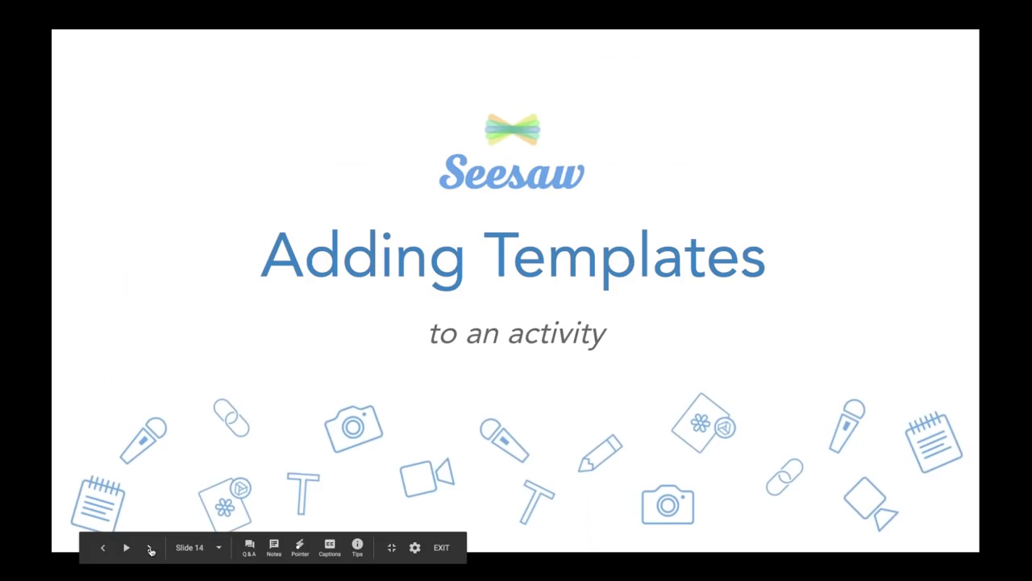
Step: Leave the full-screen slideshow, switch to the Seesaw class and start a new activity from My Library
click(390, 550)
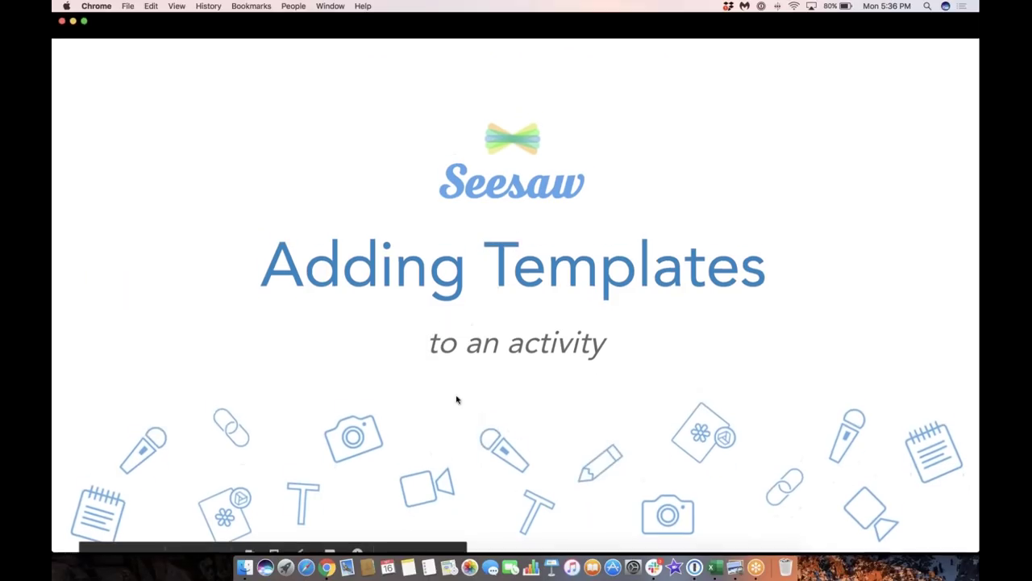
click(819, 27)
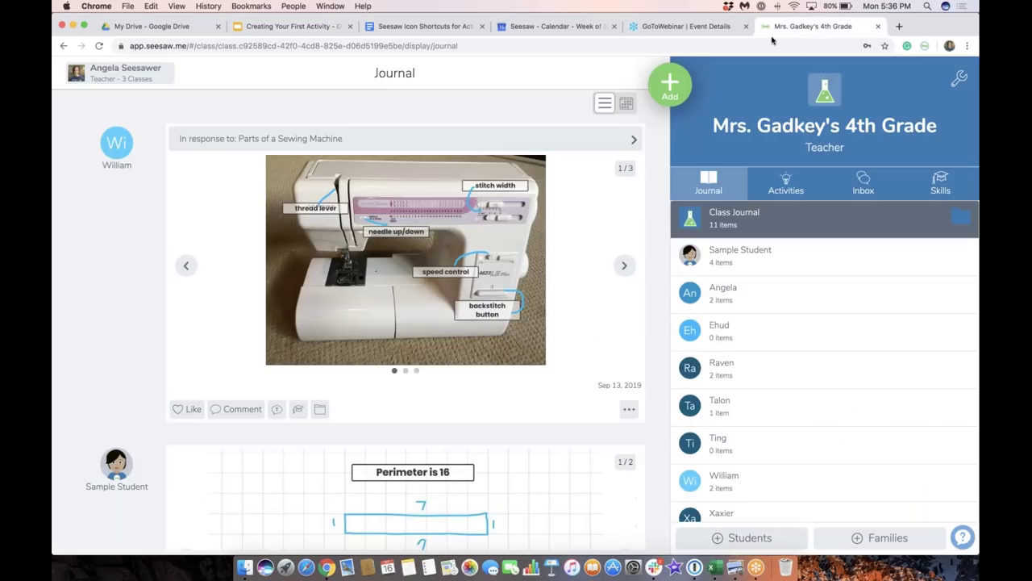
click(681, 95)
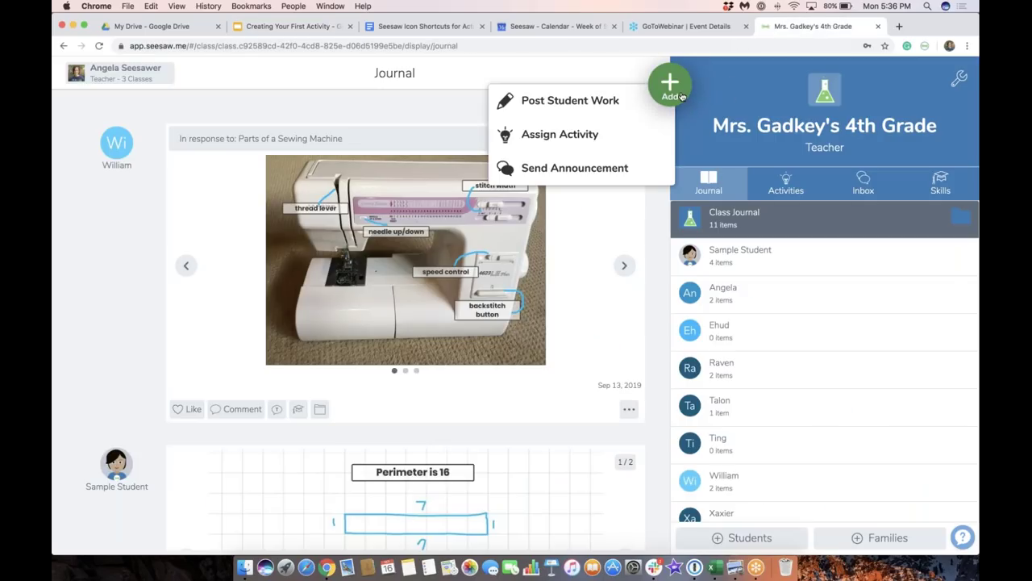
click(585, 139)
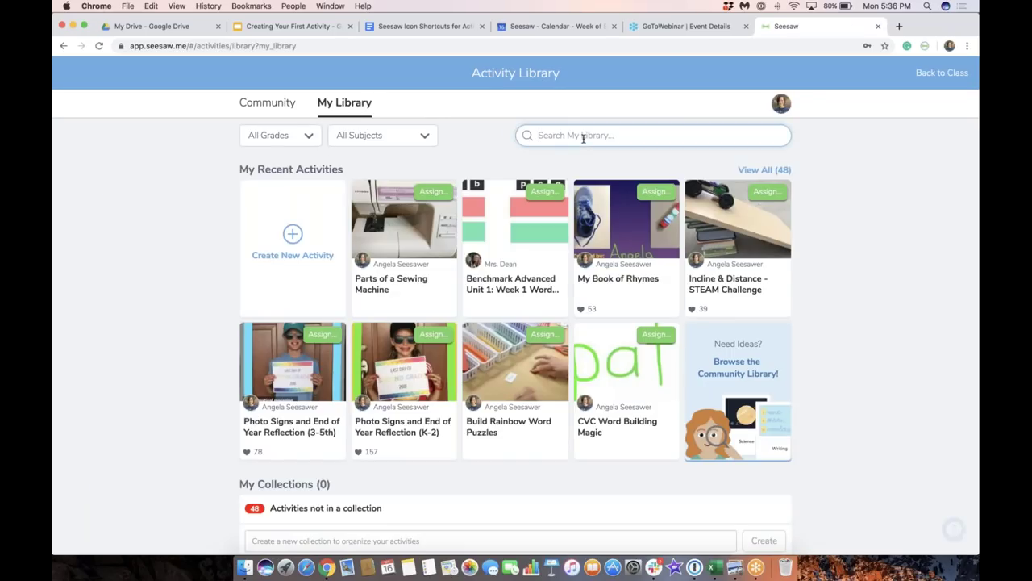
drag(380, 105, 318, 105)
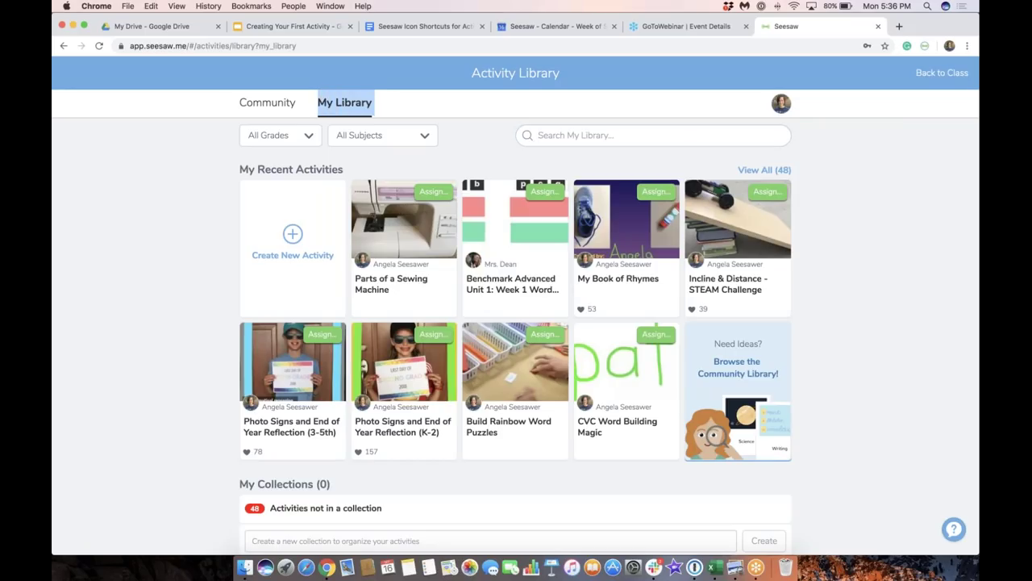
click(294, 235)
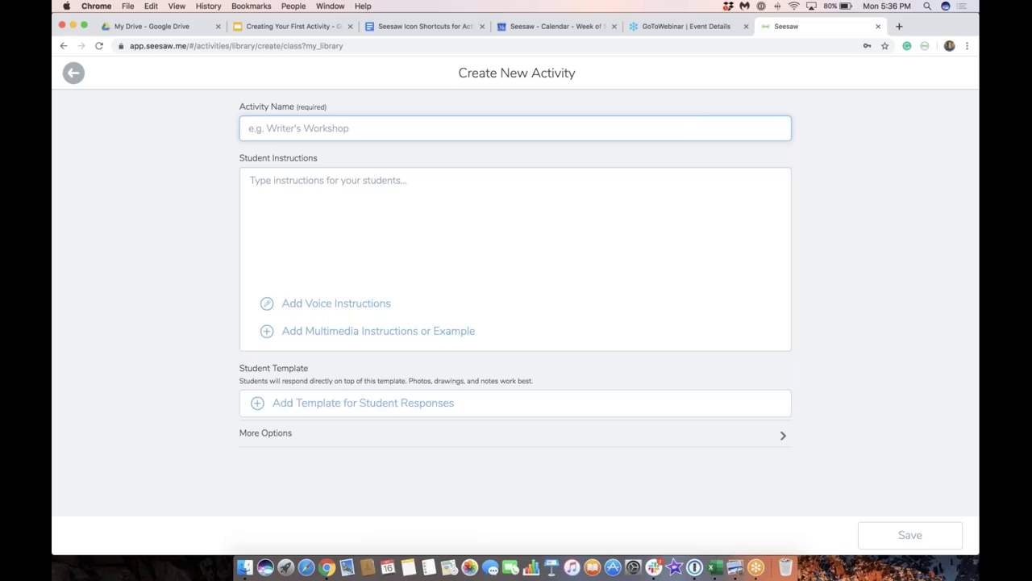
text(Car)
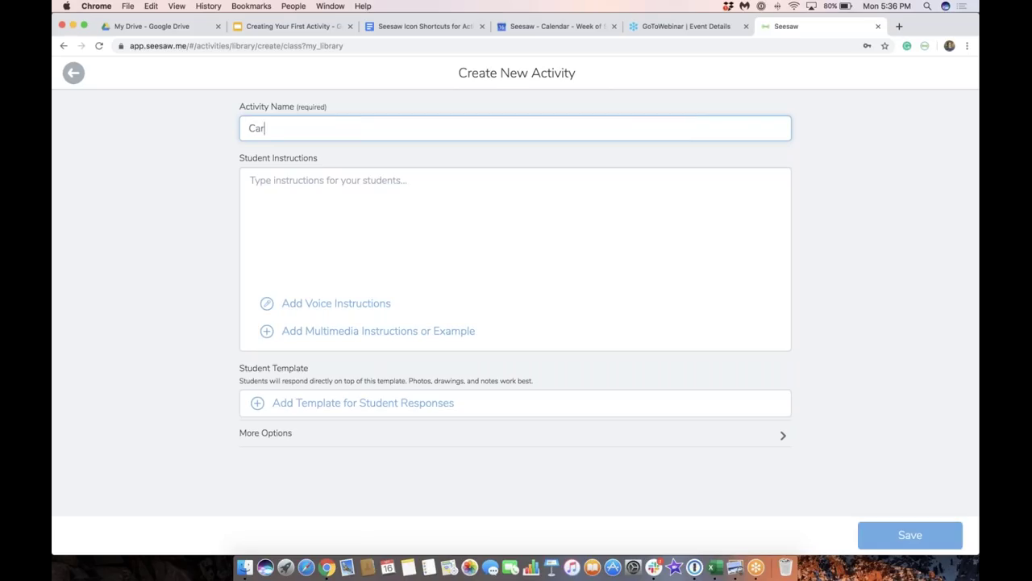
key(BackSpace)
key(BackSpace)
key(BackSpace)
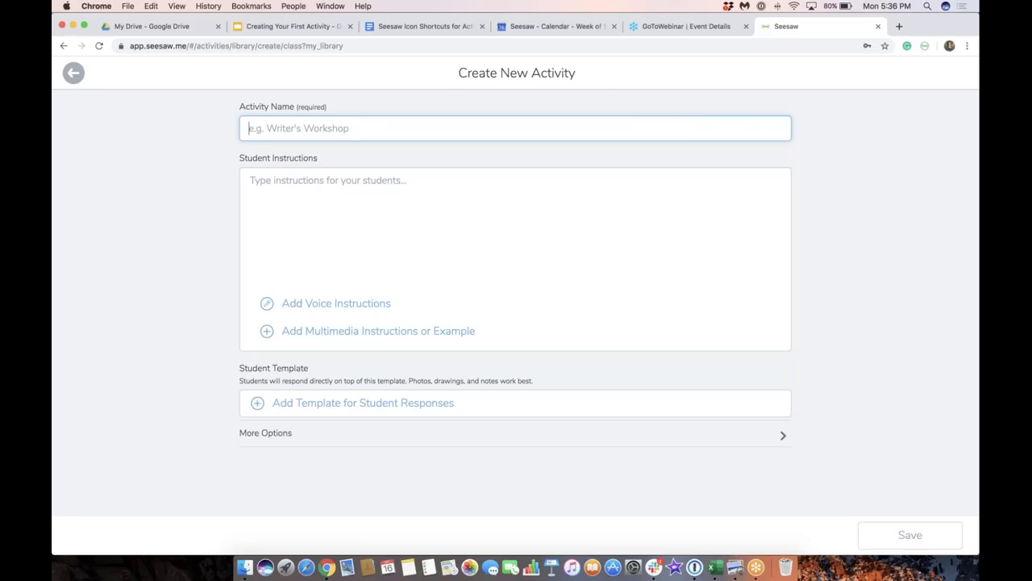
Step: Name the new activity "STEAM Challenge Car Building"
text(STEAM )
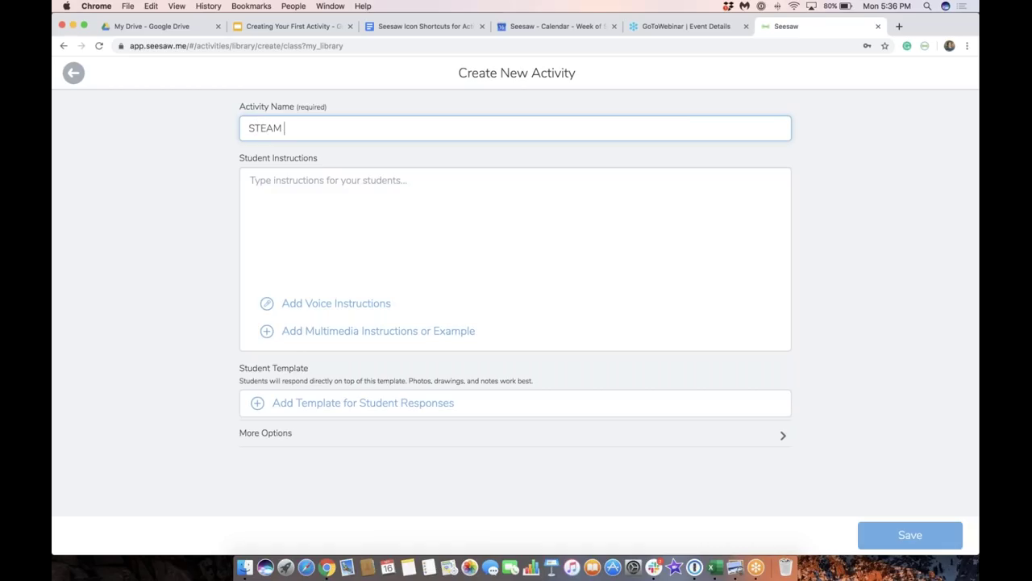
text(Challenge Car Building)
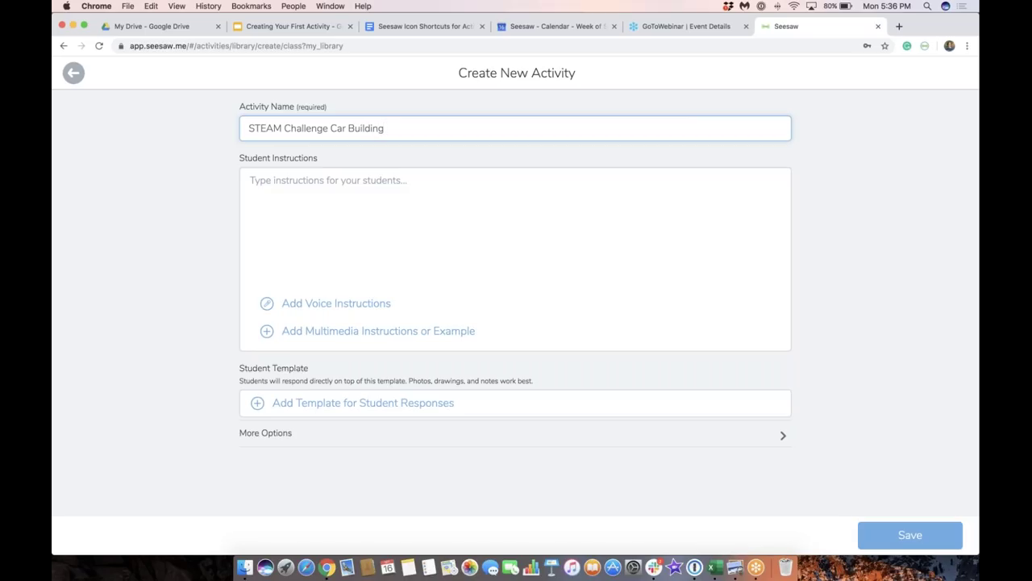
Step: Enter ":add: 1. Tap the green add button." as the first line of the student instructions
click(299, 187)
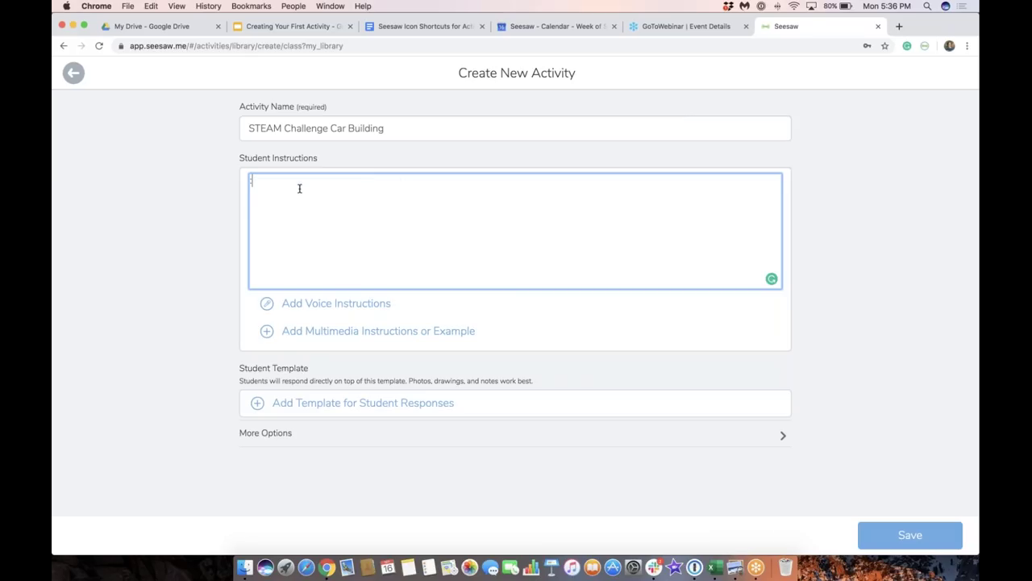
text(add:1. Tap the green ad)
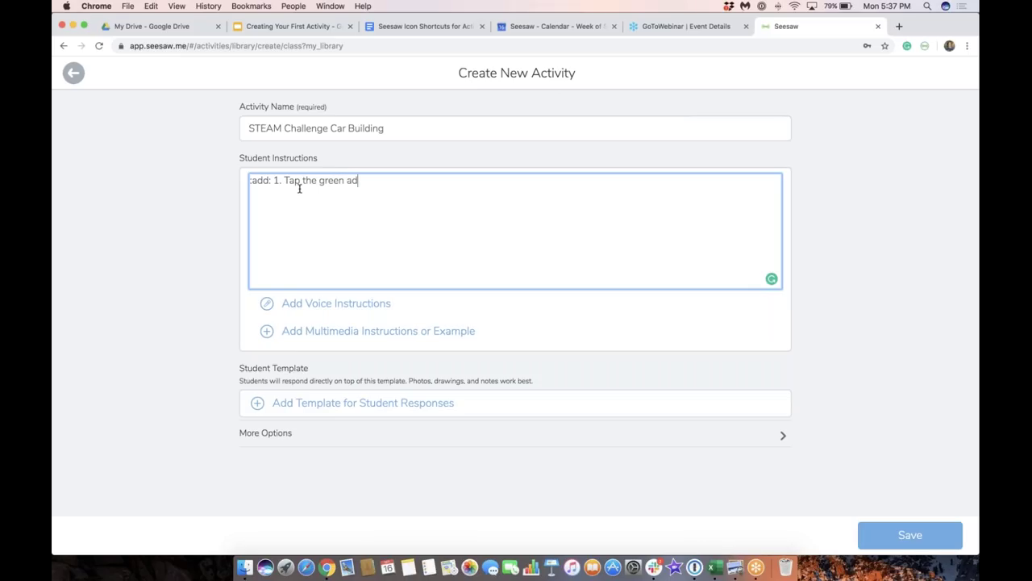
text(d button.)
Step: Add the second instruction line ":photo: 2. Take a photo of the car you built." and start a third line with a colon
key(Return)
text(:)
text(photo: 2. Take a photo of the )
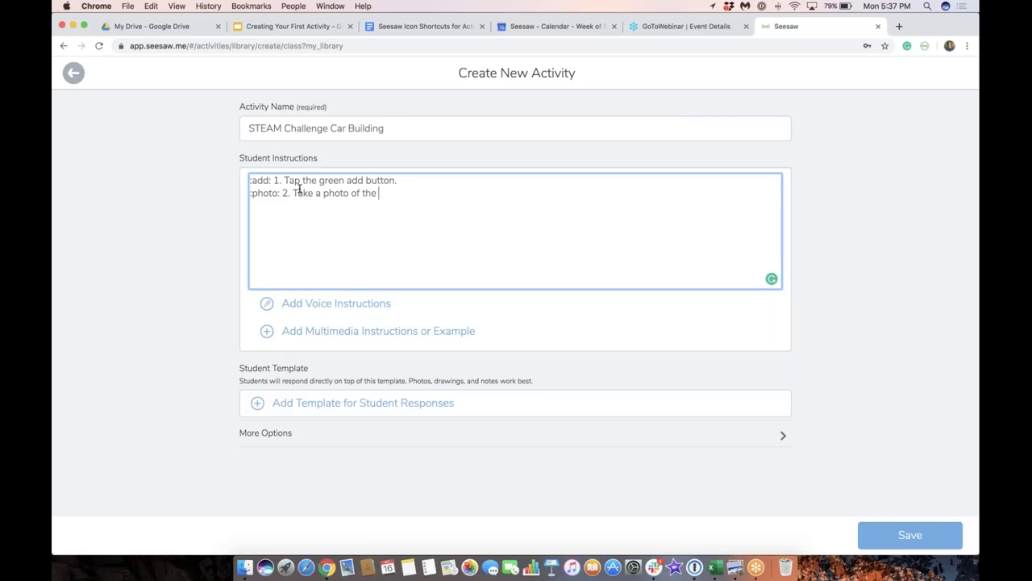
text(car you built.)
key(Return)
text(:)
Step: Check the text shortcuts table in the Seesaw Icon Shortcuts for Activities document, and return to the Seesaw activity form
click(401, 30)
scroll(413, 259, up, 5)
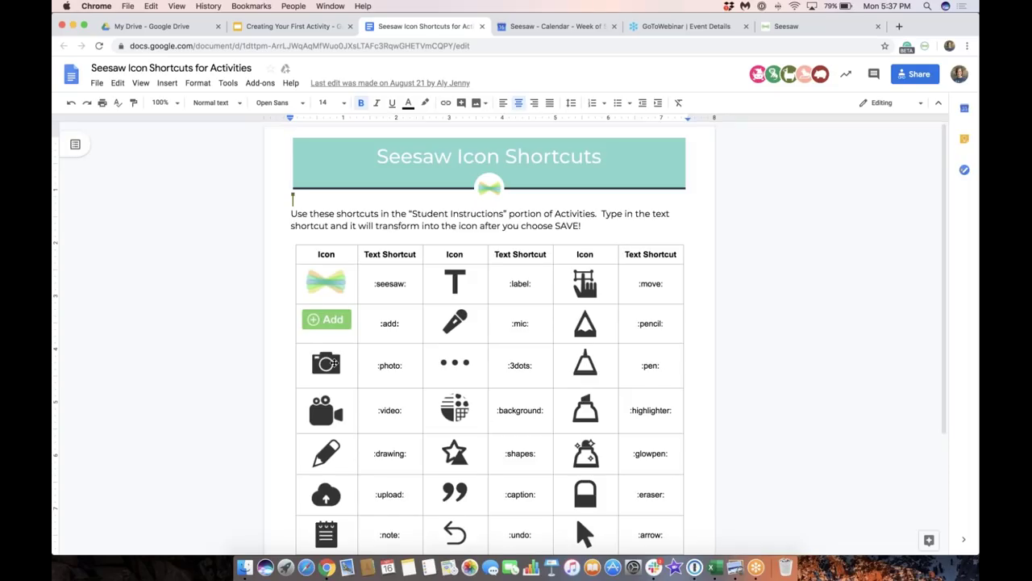
scroll(334, 363, down, 2)
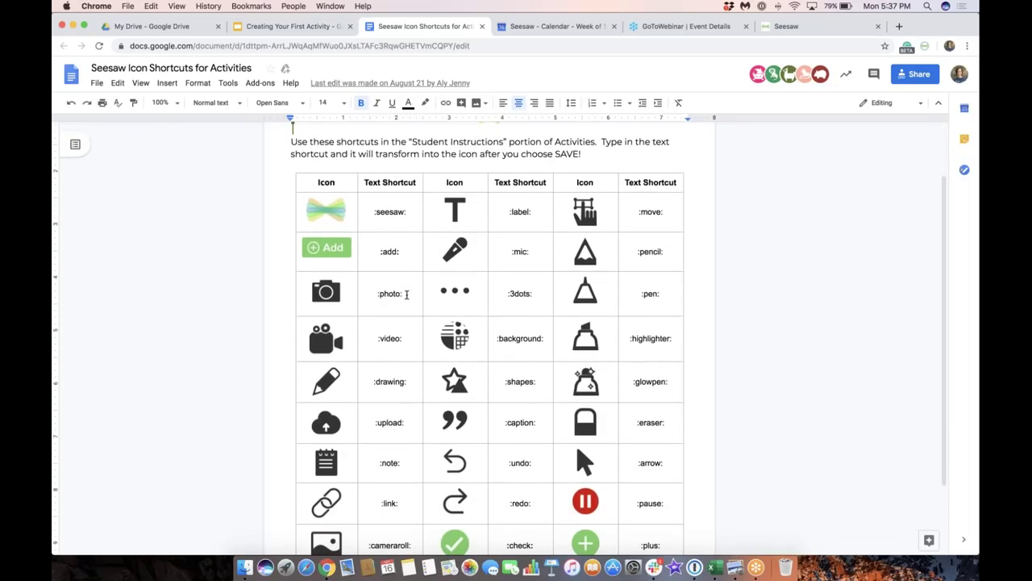
scroll(402, 298, down, 3)
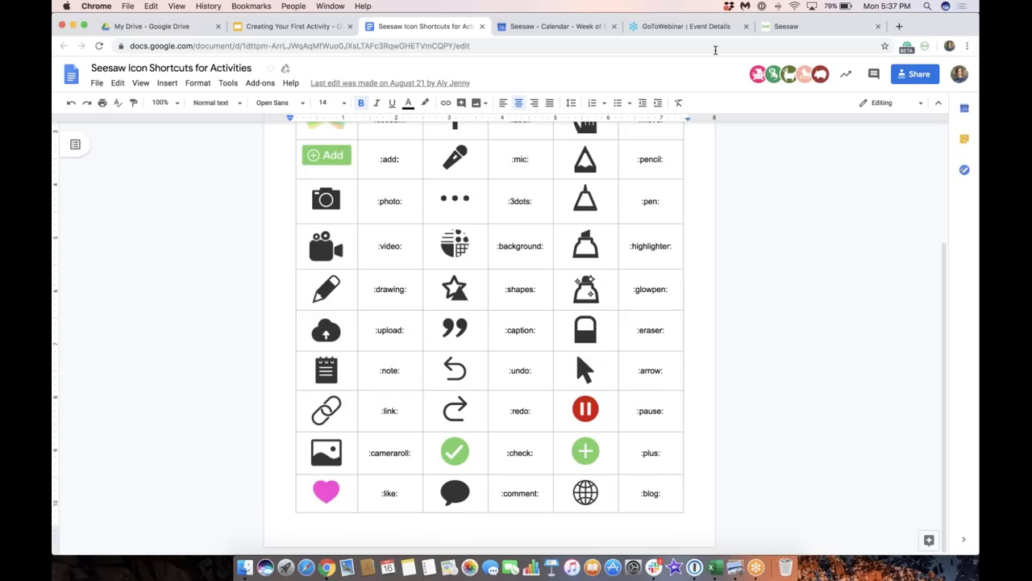
click(778, 27)
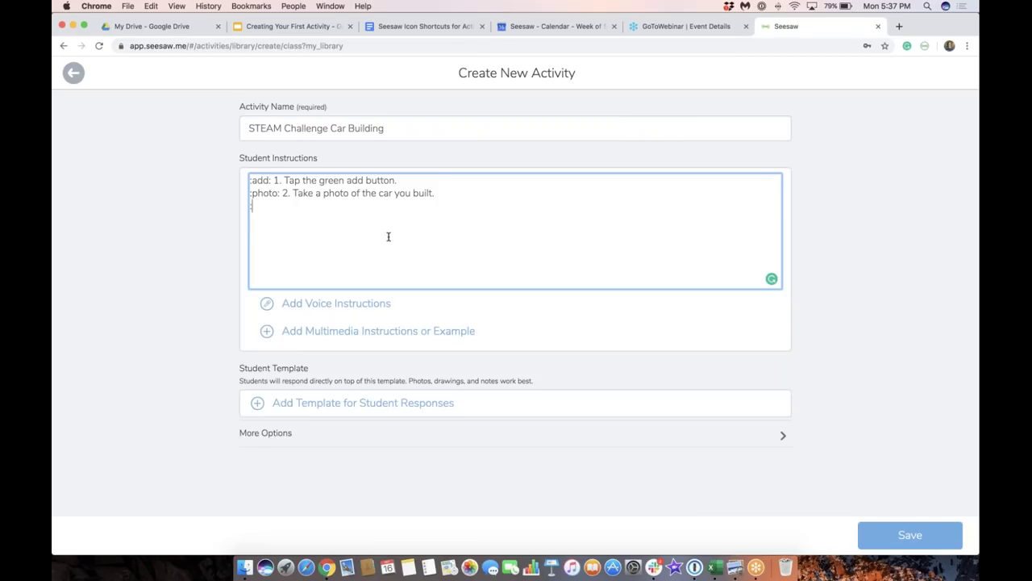
Step: Complete the third instruction line as ":mic: 3. Tap the mic and tell me about your car."
text(mc)
text(ic: 3. T)
text(ap the ic a)
key(BackSpace)
key(BackSpace)
key(BackSpace)
key(BackSpace)
text(mic and t)
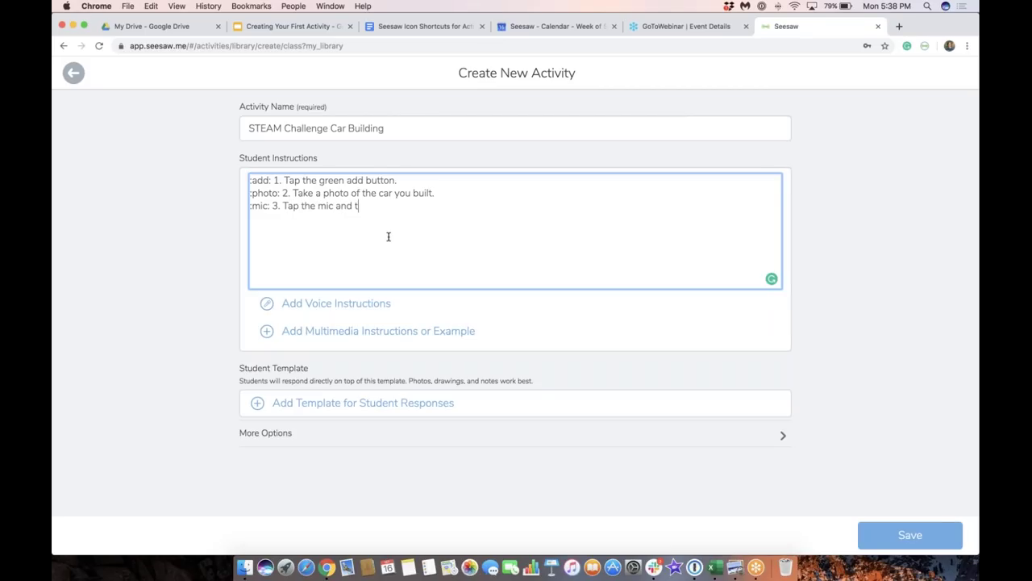
text(ell me about your car.)
Step: Add the fourth instruction line ":check: 4. Tap the green check and add to your journal."
key(Return)
text(:check)
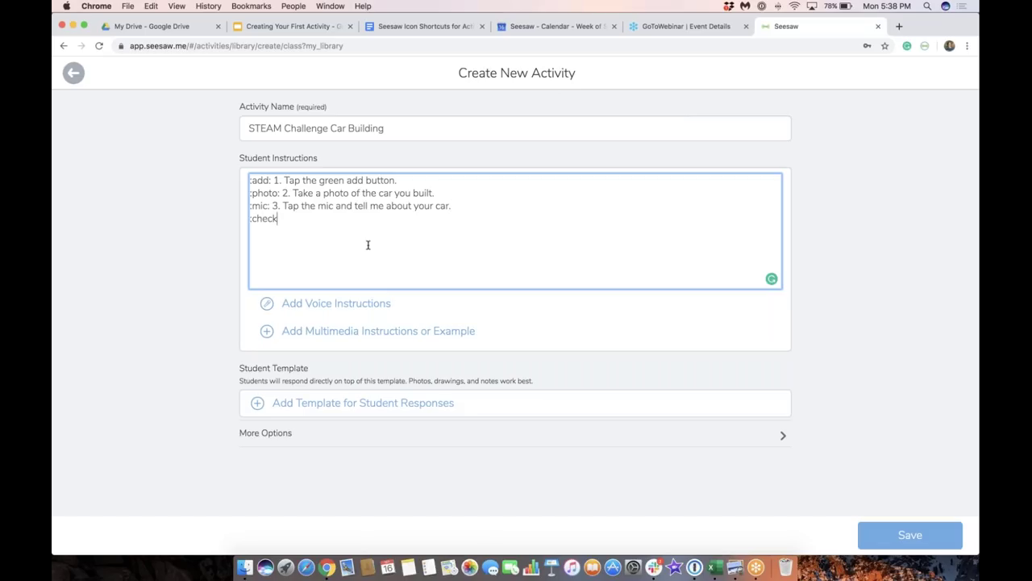
text(: 4. Tap the green ch)
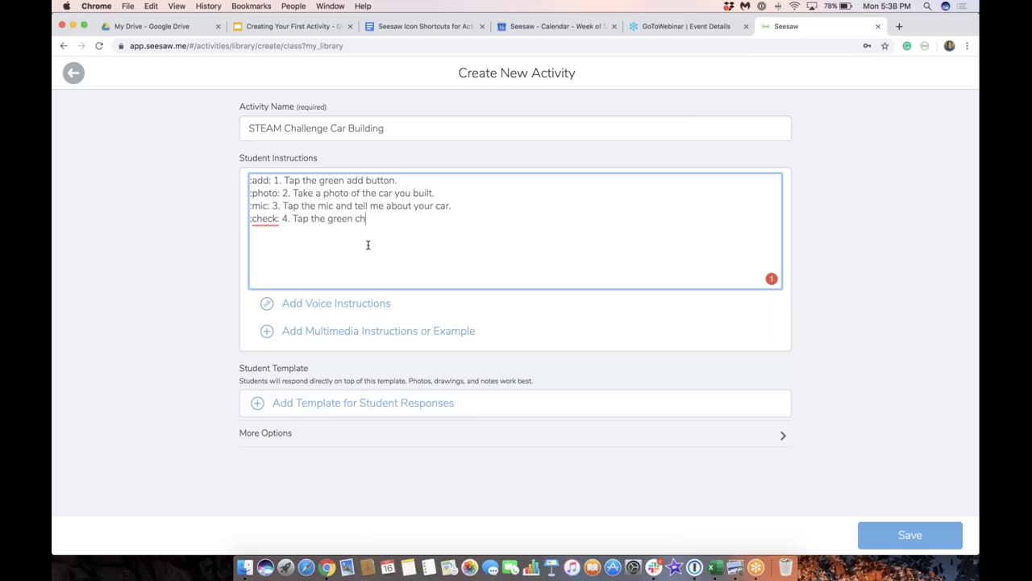
text(eck and add to your journal.)
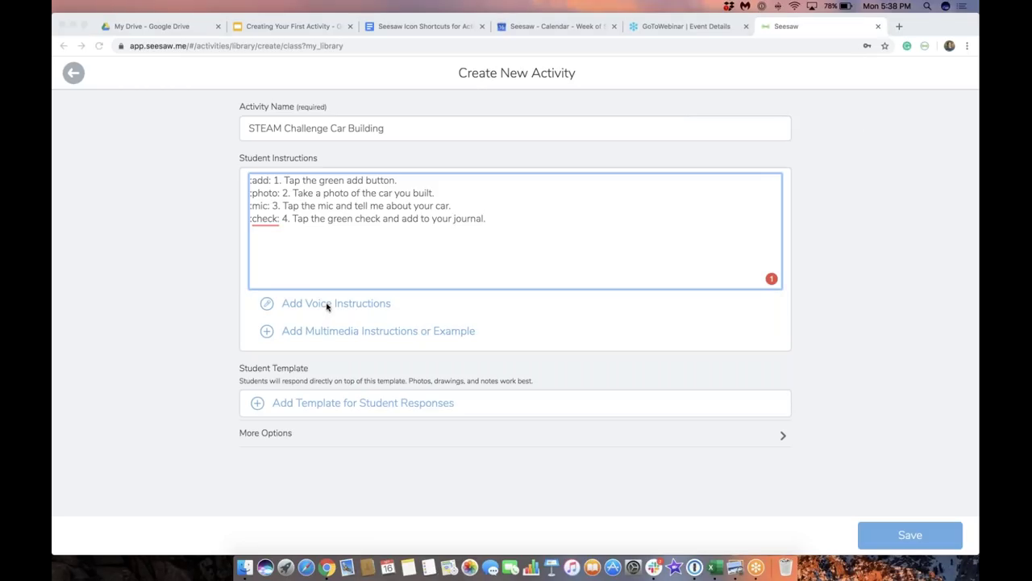
Step: Record spoken voice instructions about 16 seconds long for the activity
click(300, 305)
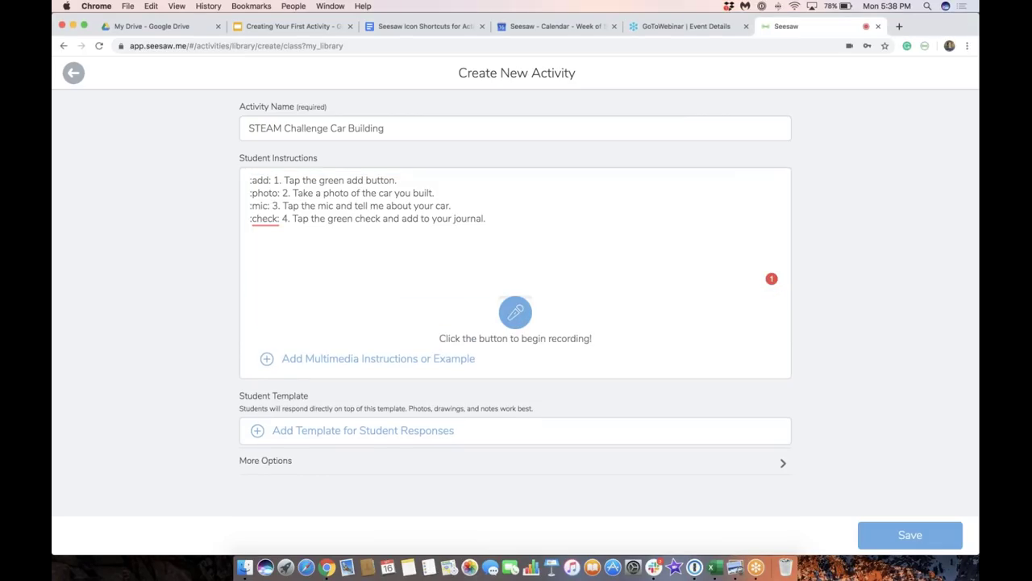
click(519, 317)
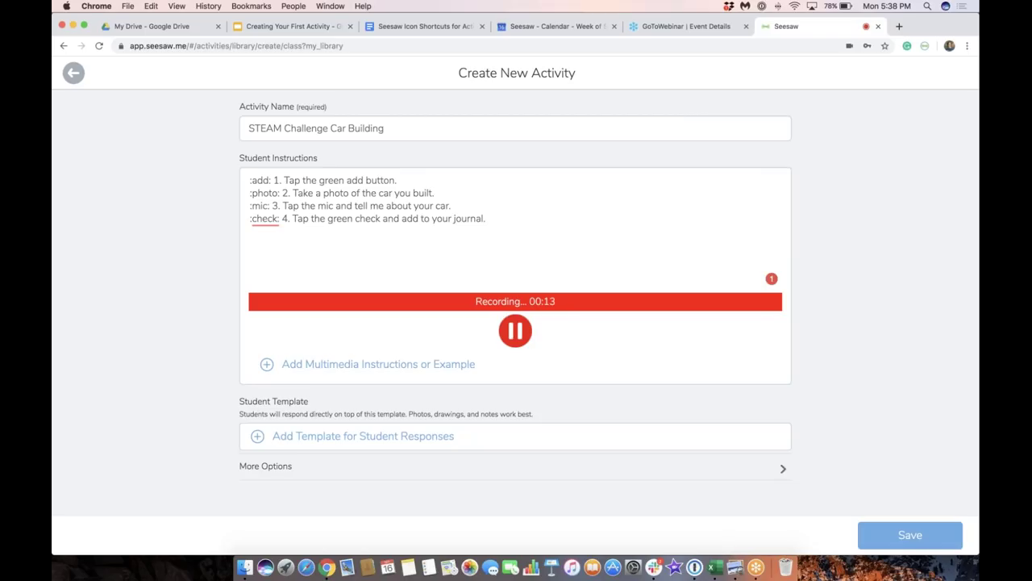
click(516, 332)
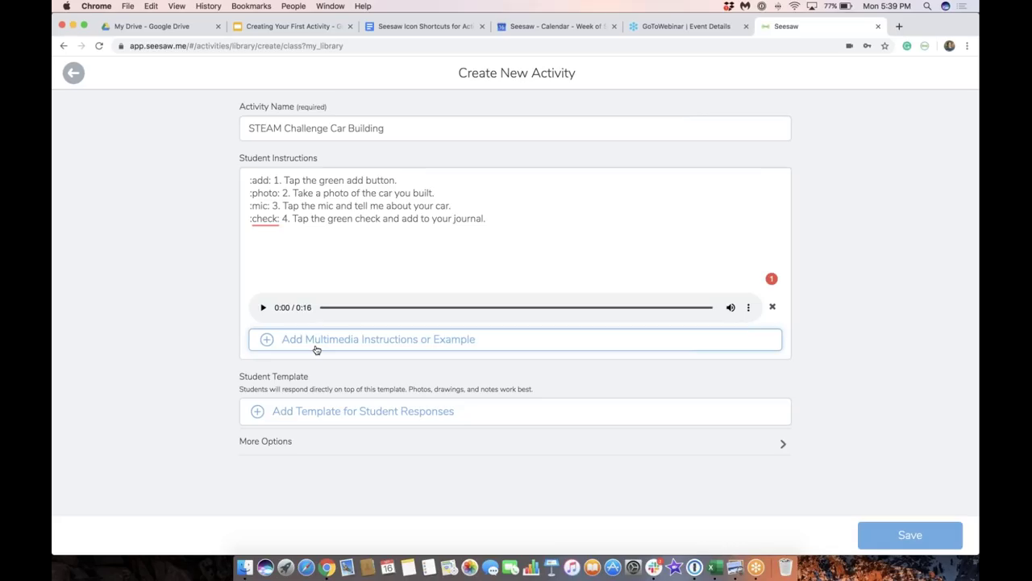
Step: Upload the toy car photo "Screen Shot 2019-09-16 at 5.04.08 PM" from the Desktop as the multimedia example and open it for annotation
click(269, 344)
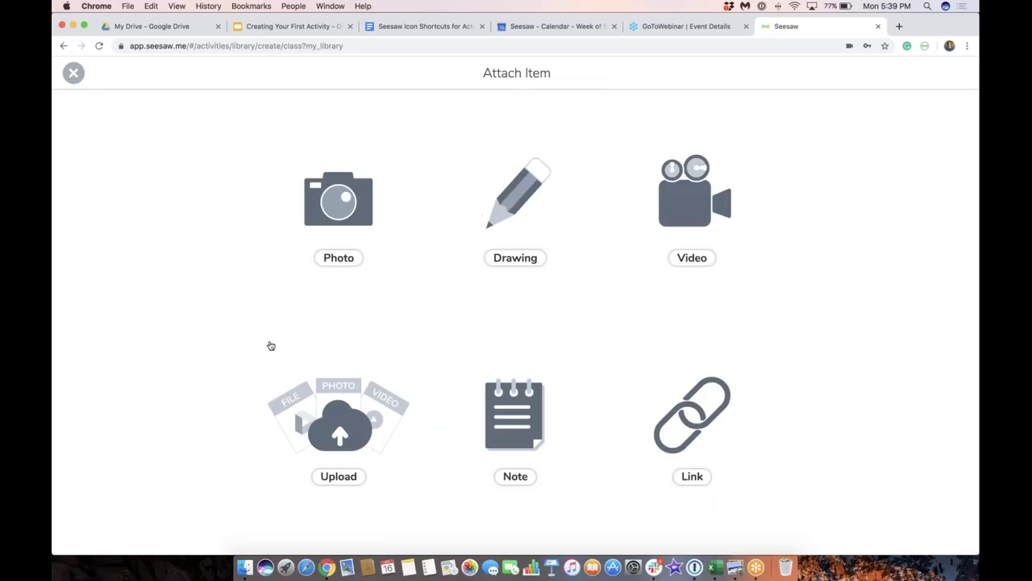
click(348, 429)
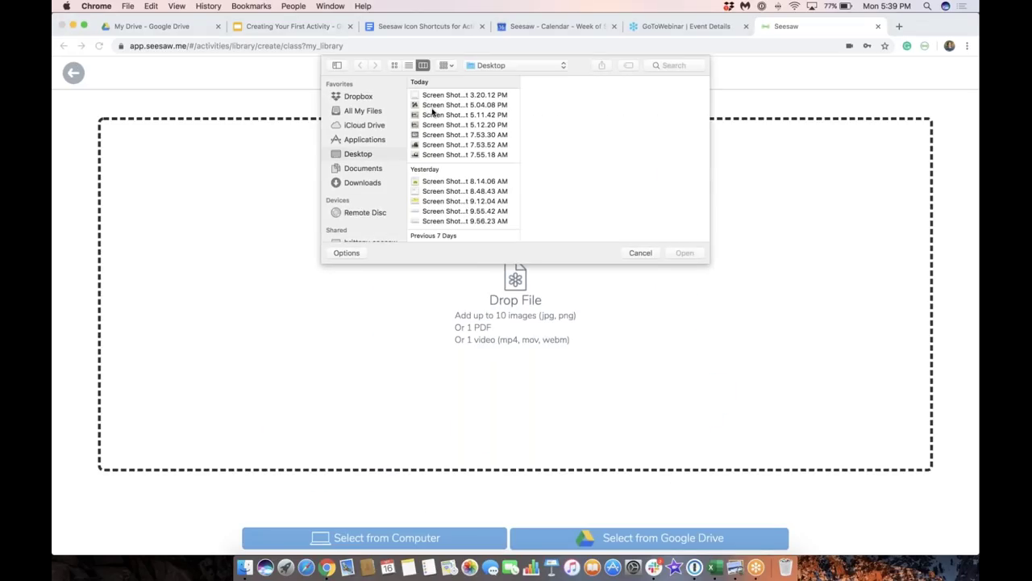
click(433, 105)
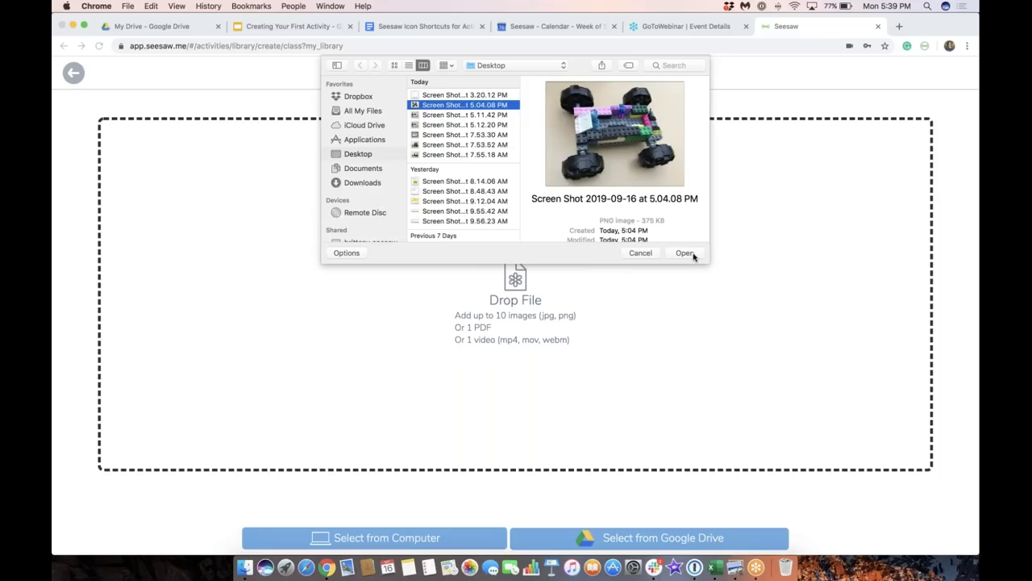
click(684, 253)
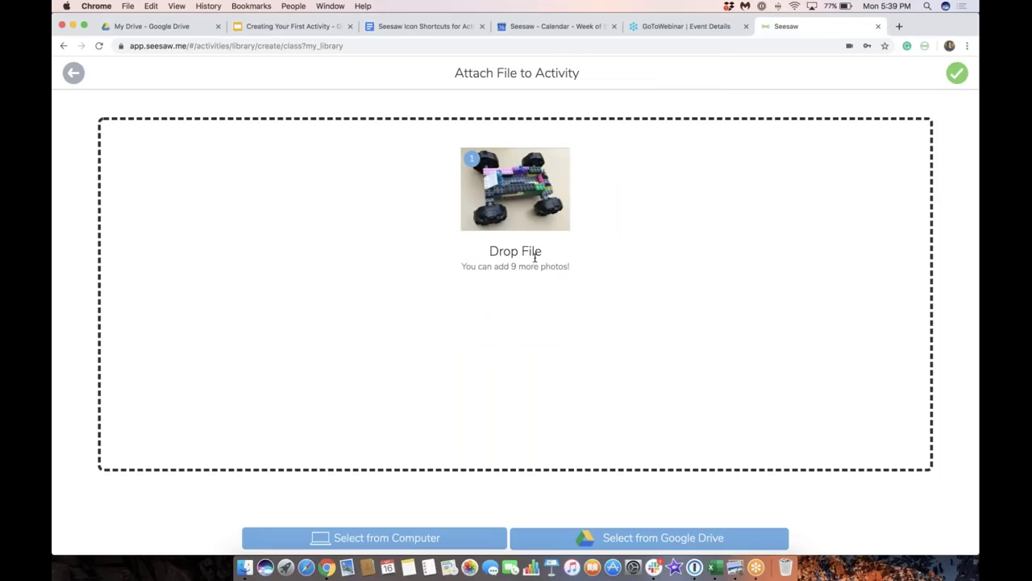
click(957, 73)
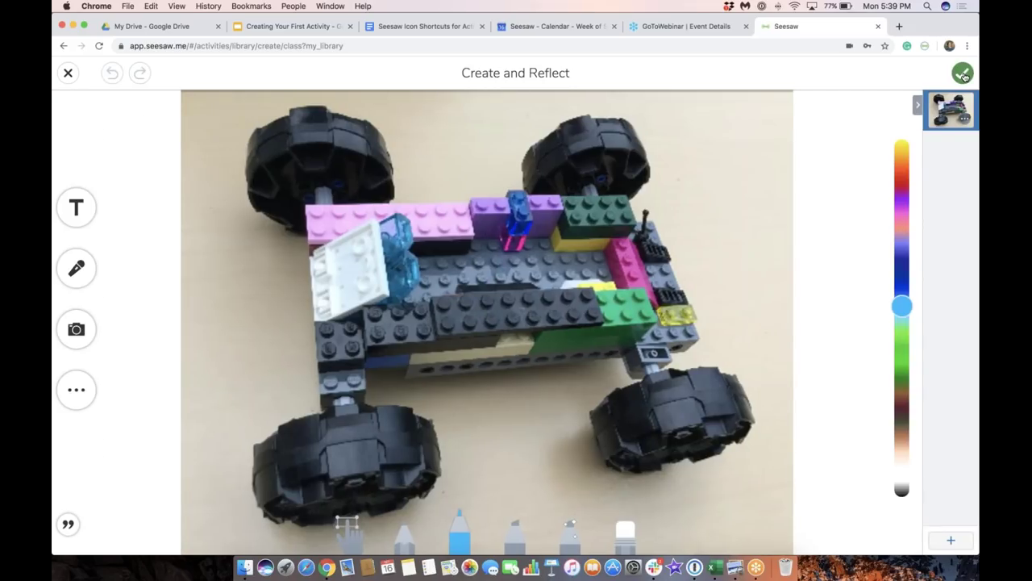
Step: Save the activity with the car photo attached as its example and briefly play back the voice instructions
click(962, 74)
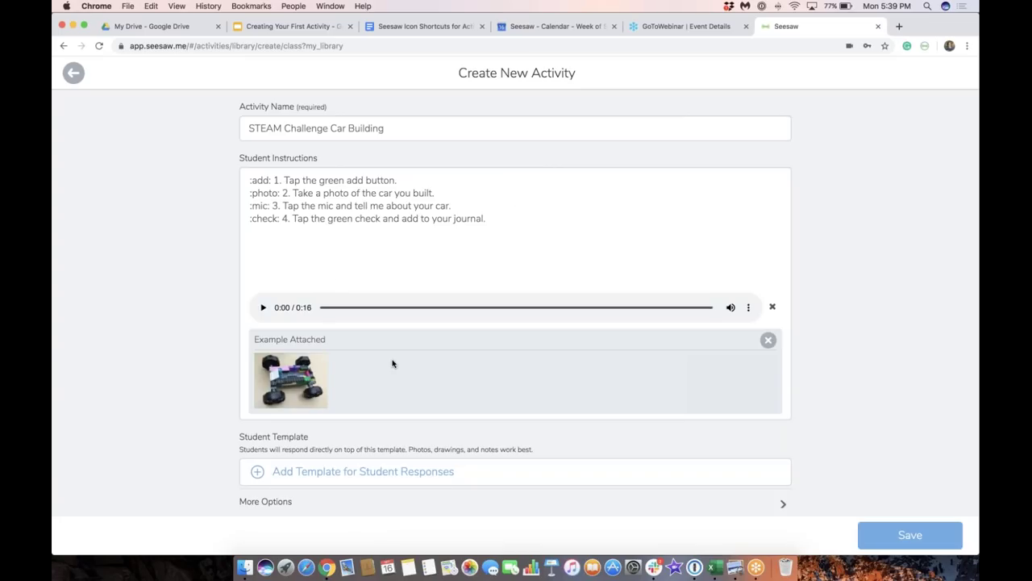
scroll(393, 363, down, 1)
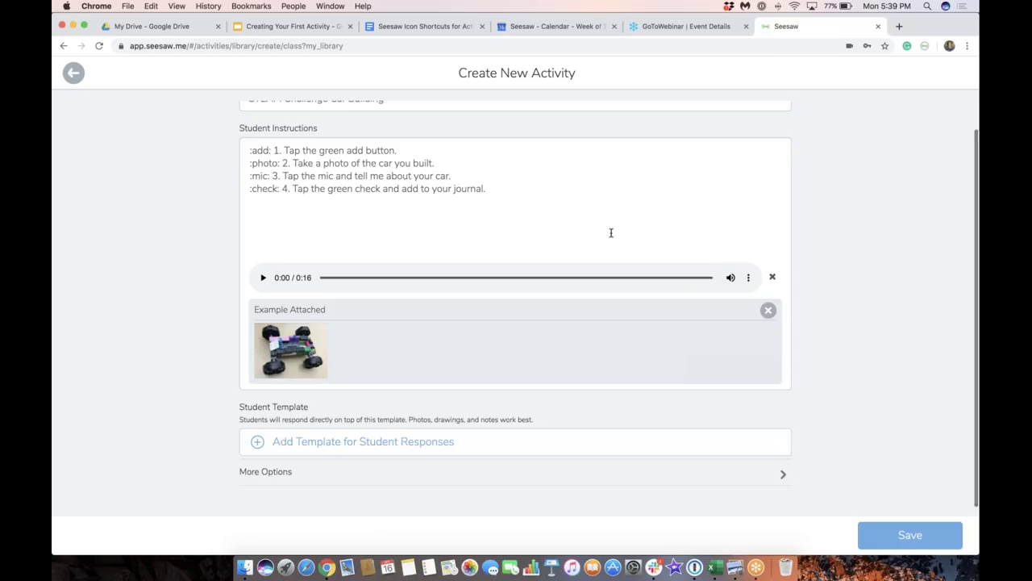
scroll(685, 191, up, 1)
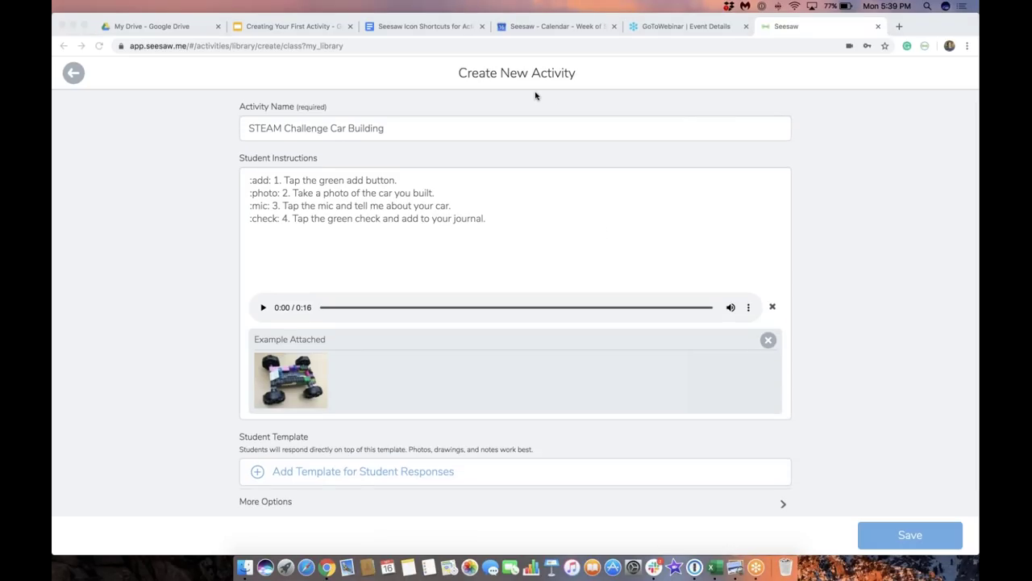
click(927, 533)
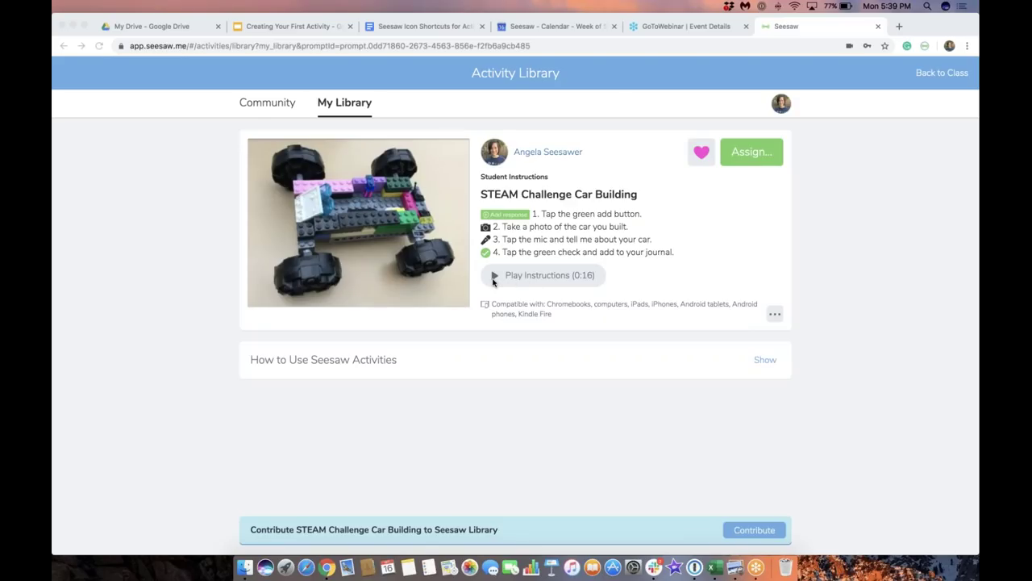
click(493, 277)
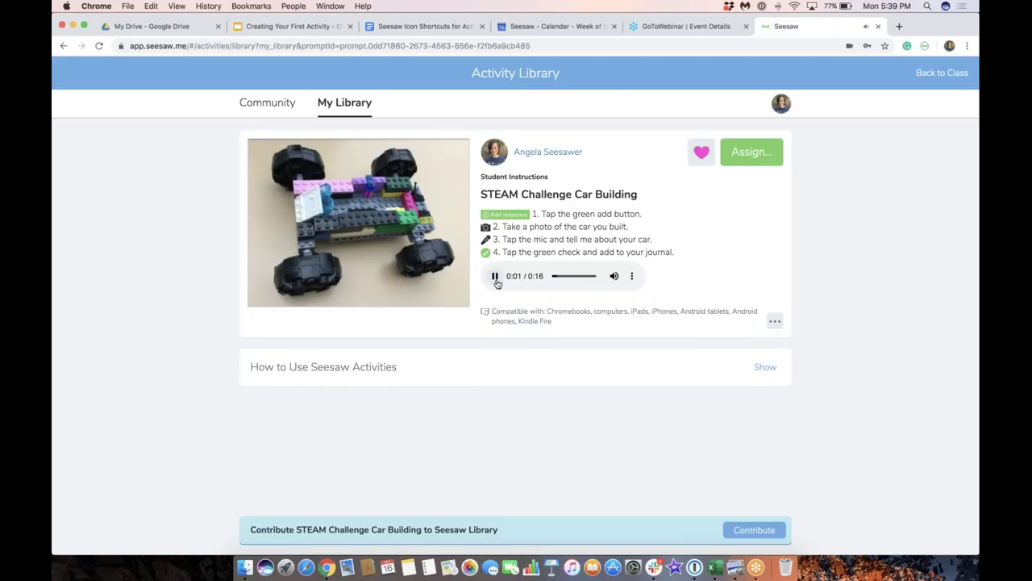
click(495, 277)
Step: Assign "STEAM Challenge Car Building" to the 4th Grade class and open that class's activities
click(752, 153)
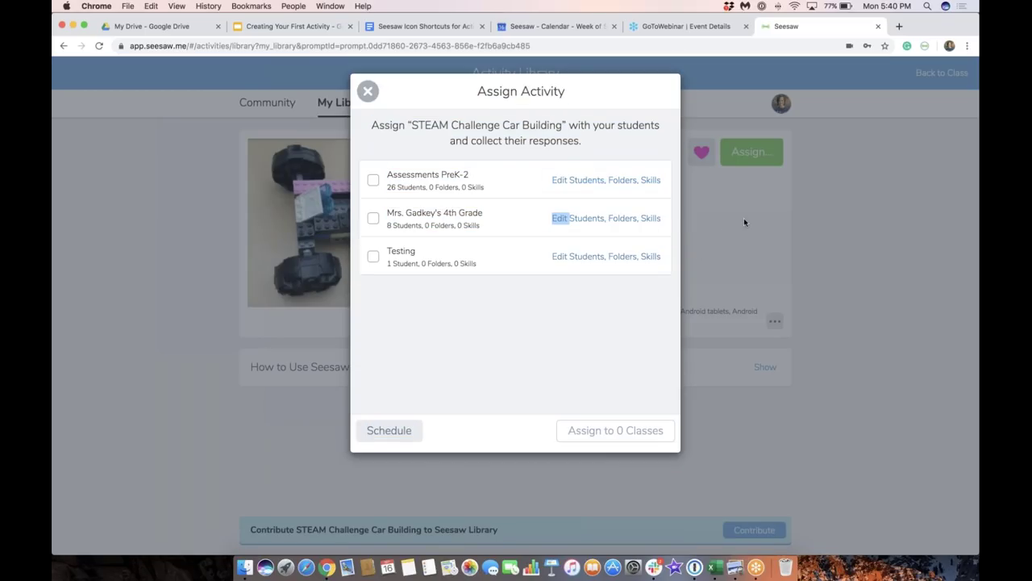
click(375, 221)
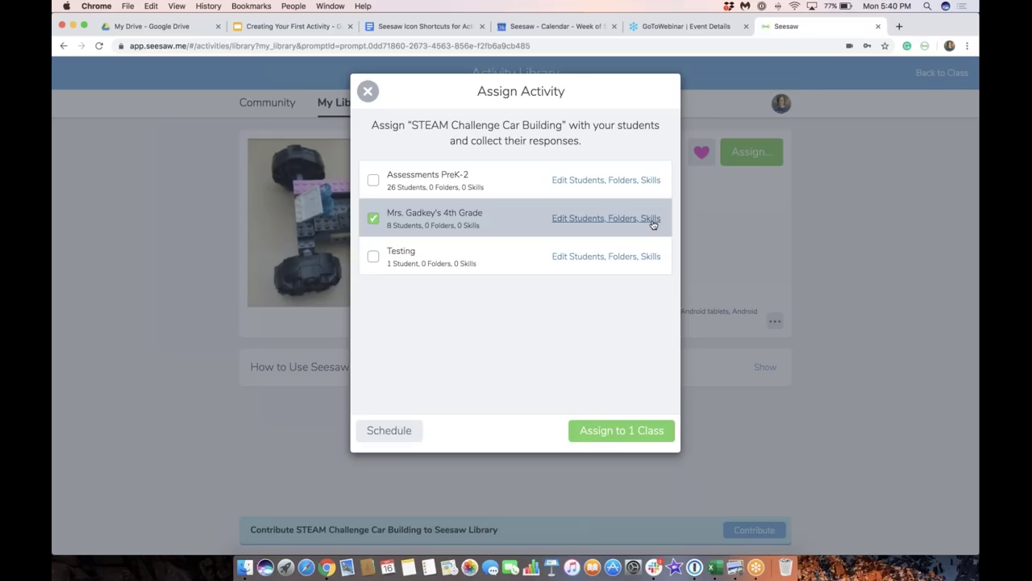
click(636, 439)
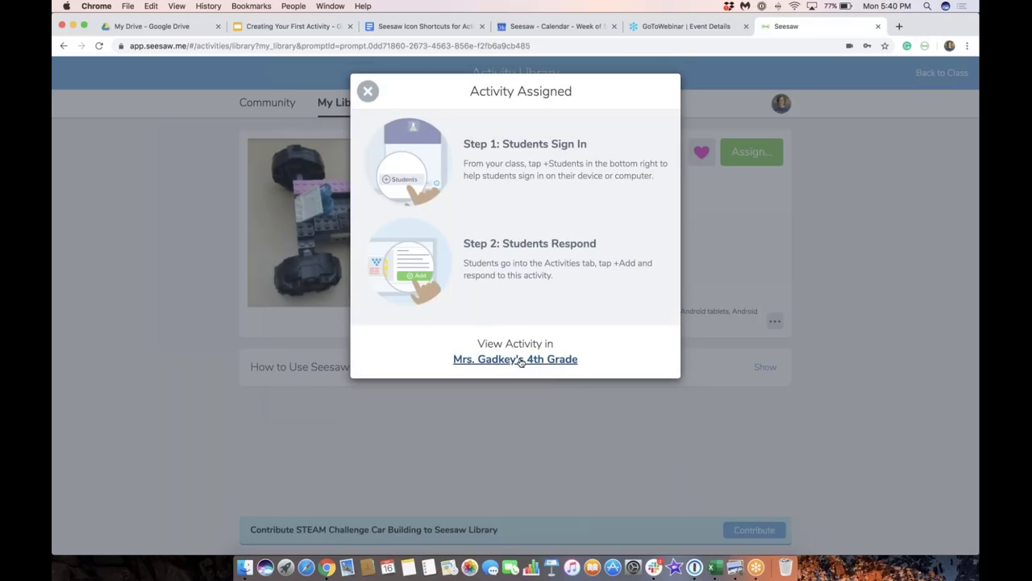
click(528, 363)
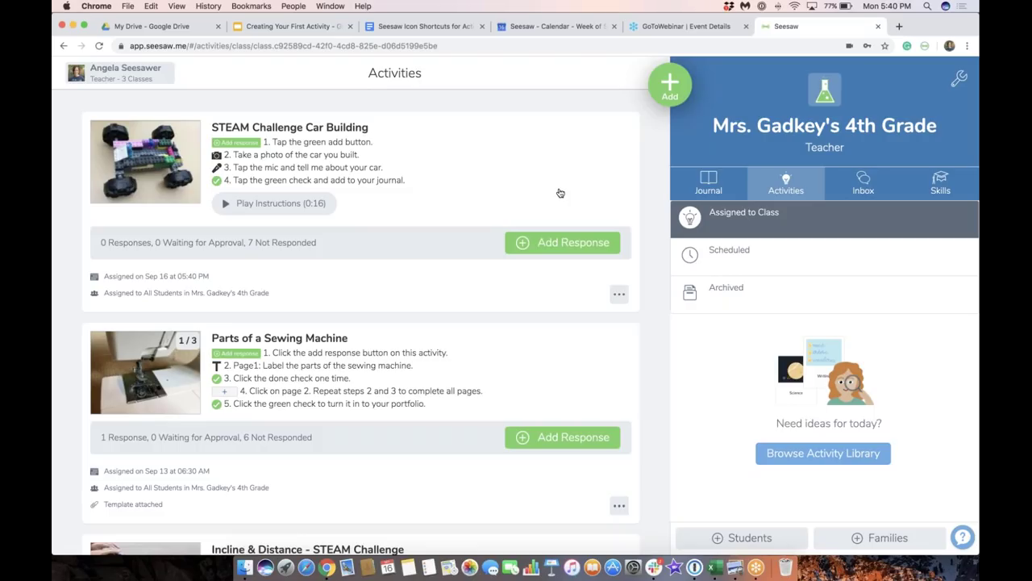
Step: Start a response to the car building activity as Sample Student and review its instructions
click(562, 252)
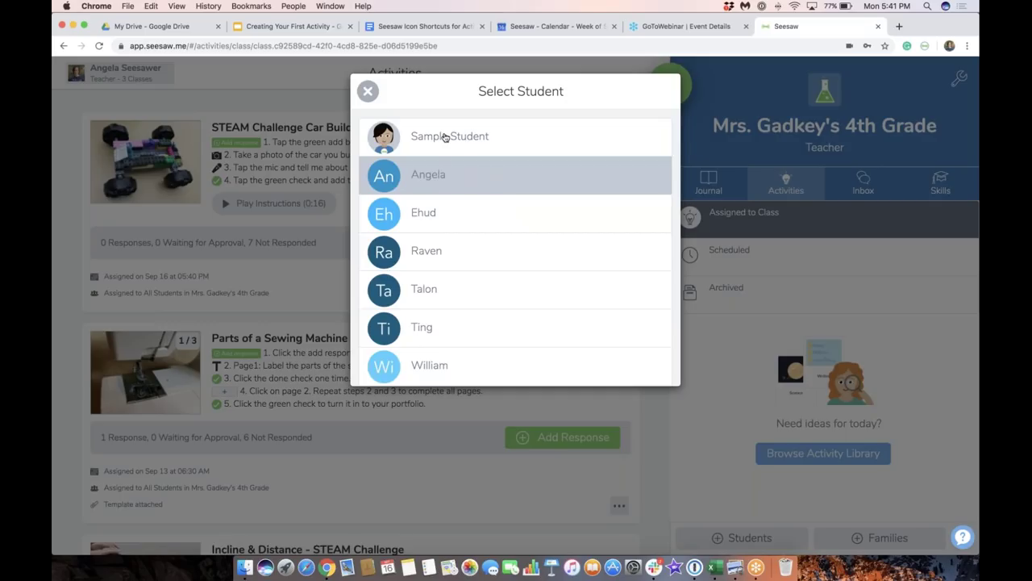
click(491, 137)
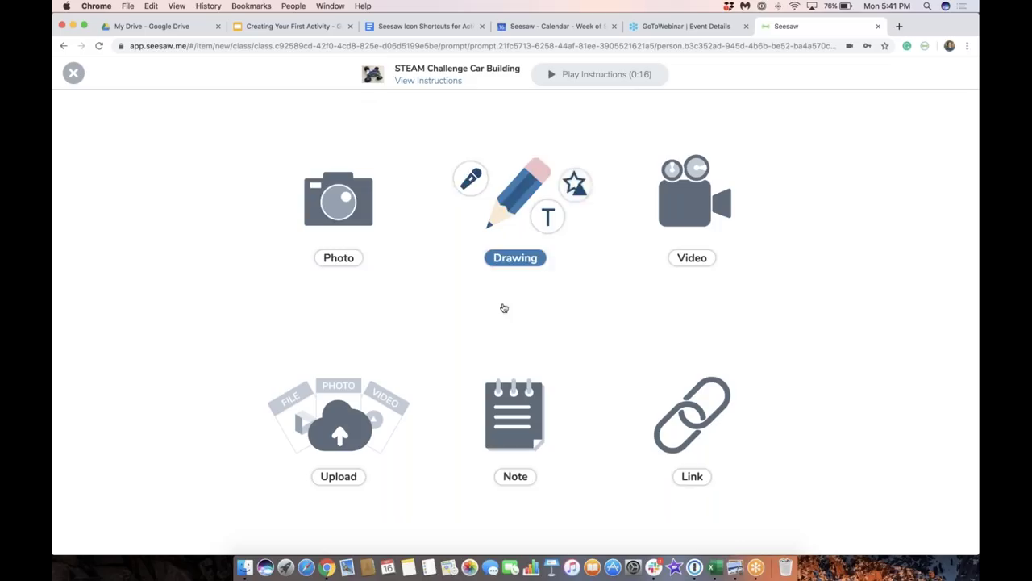
click(453, 84)
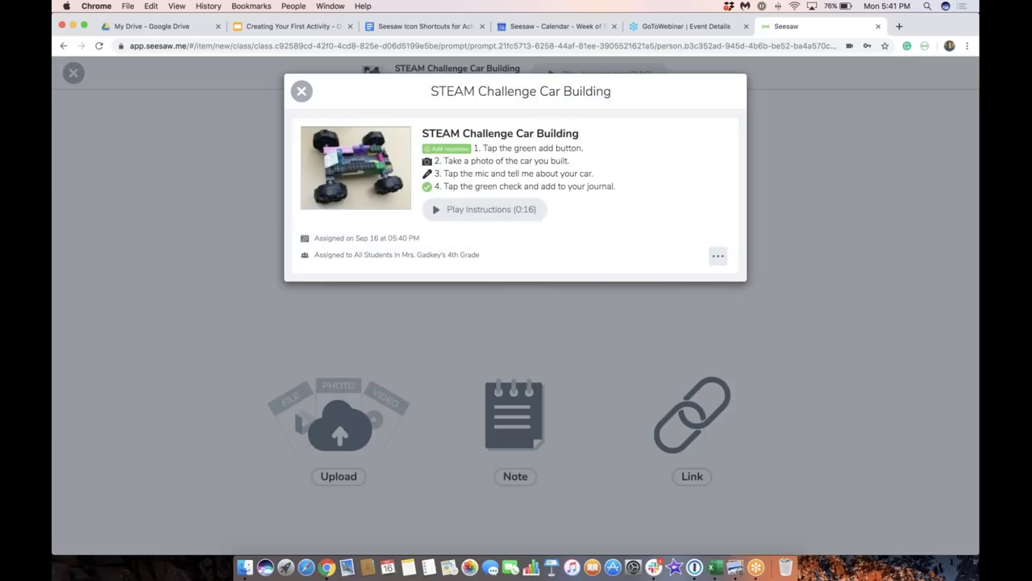
click(301, 91)
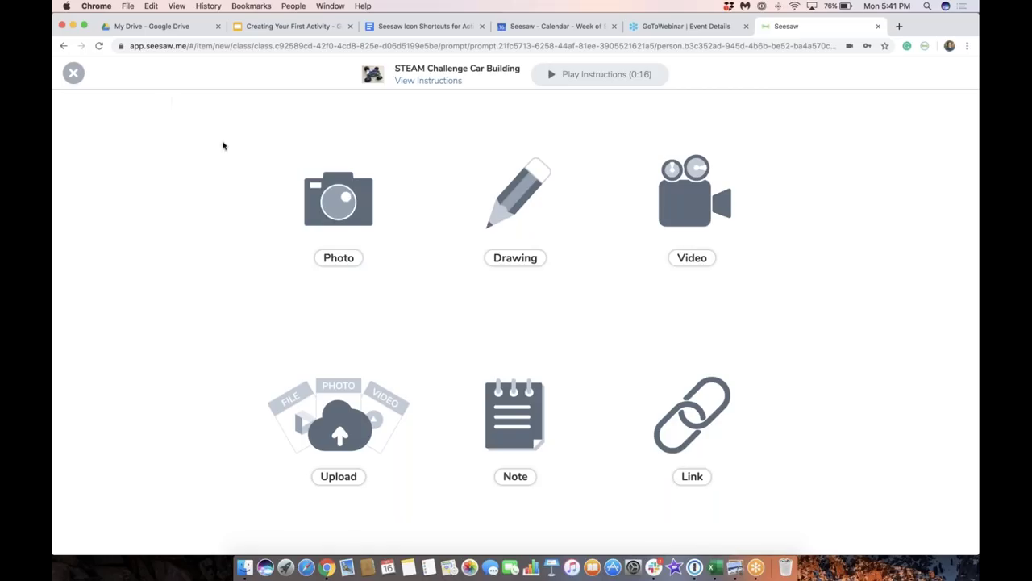
Step: Upload the toy car screenshot "Screen Shot 2019-09-16 at 5.04.08 PM" from the Desktop into the student response
click(350, 428)
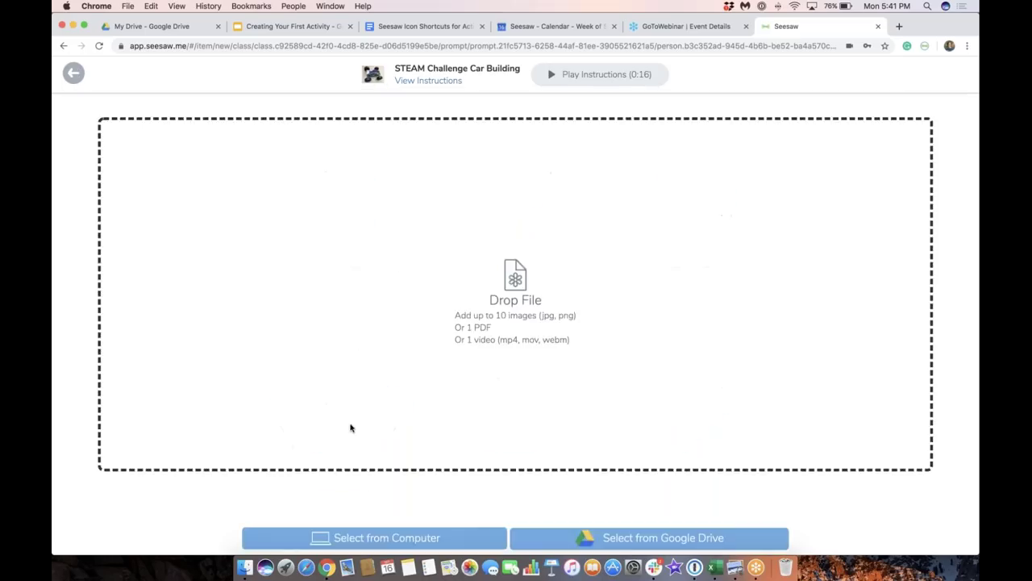
click(459, 541)
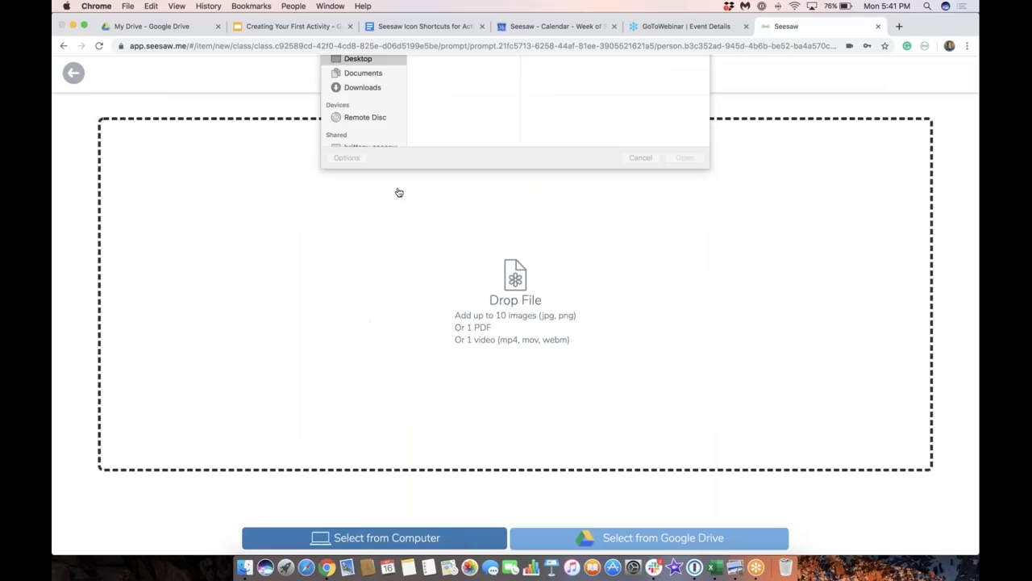
click(436, 117)
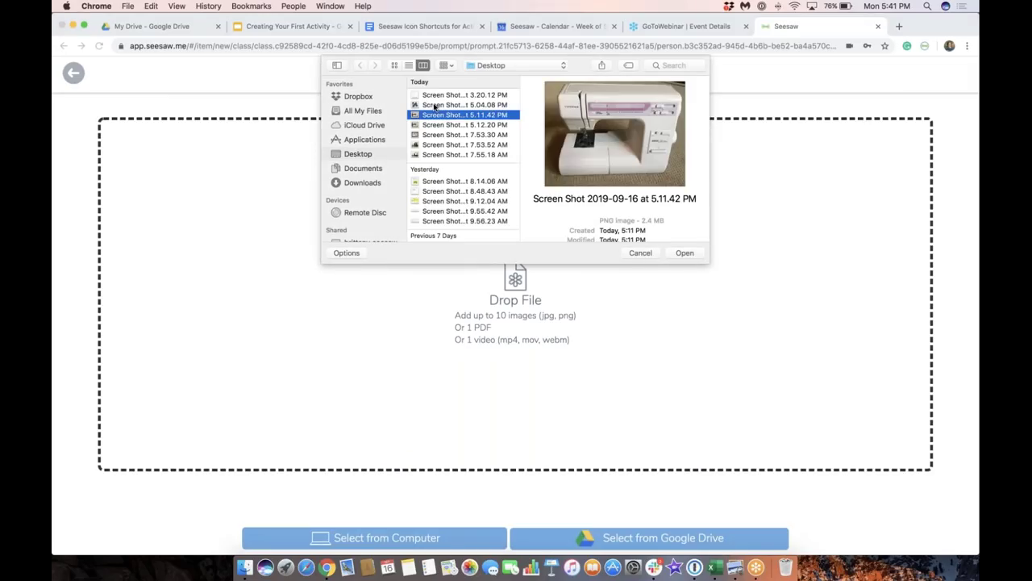
key(Up)
click(684, 254)
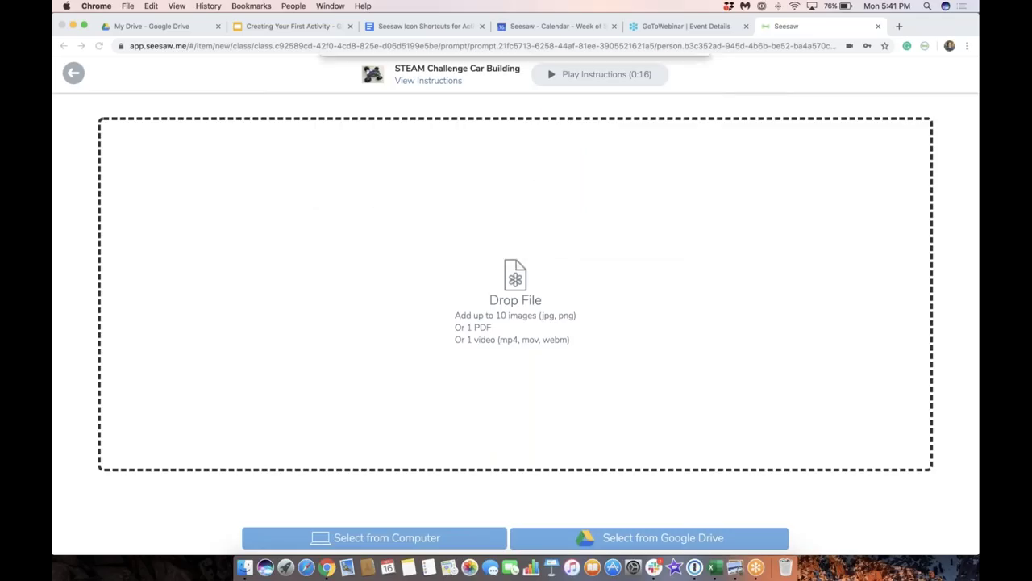
click(957, 77)
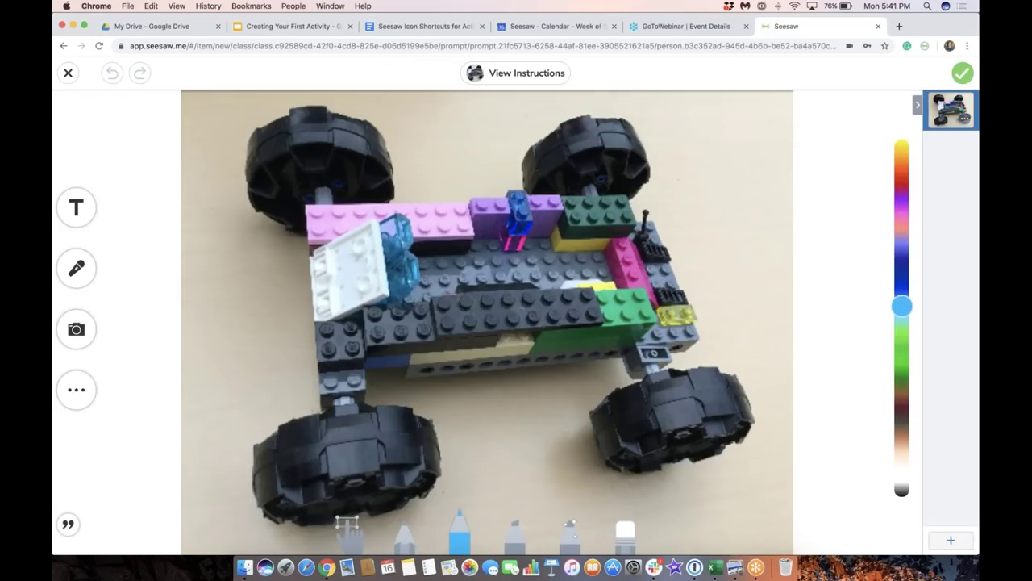
Step: Circle the windshield end of the car in blue with the marker and submit the response to the journal
click(462, 533)
mouse_move(424, 177)
mouse_down()
mouse_move(260, 240)
mouse_move(342, 392)
mouse_move(455, 256)
mouse_move(411, 174)
mouse_up()
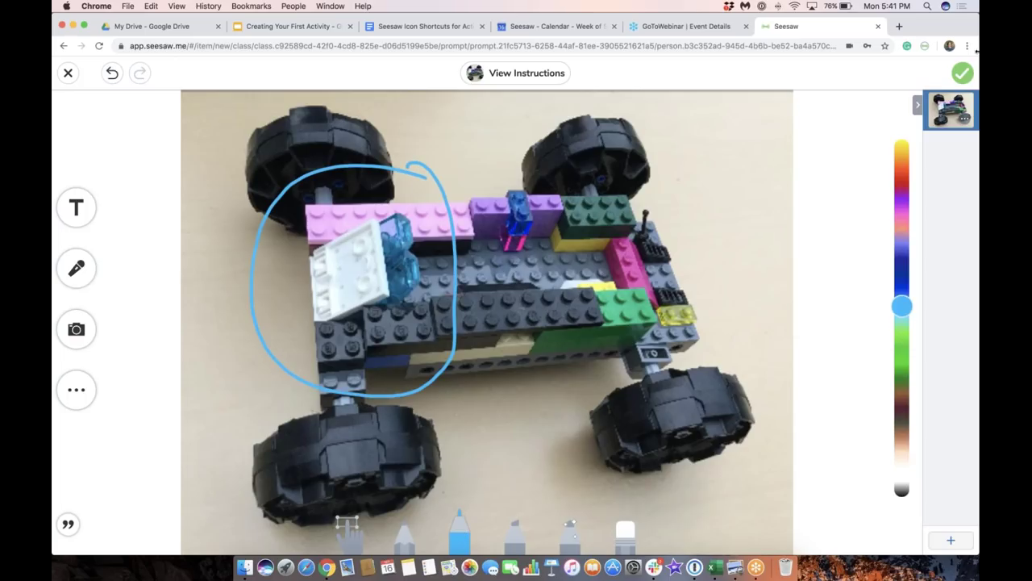
click(968, 75)
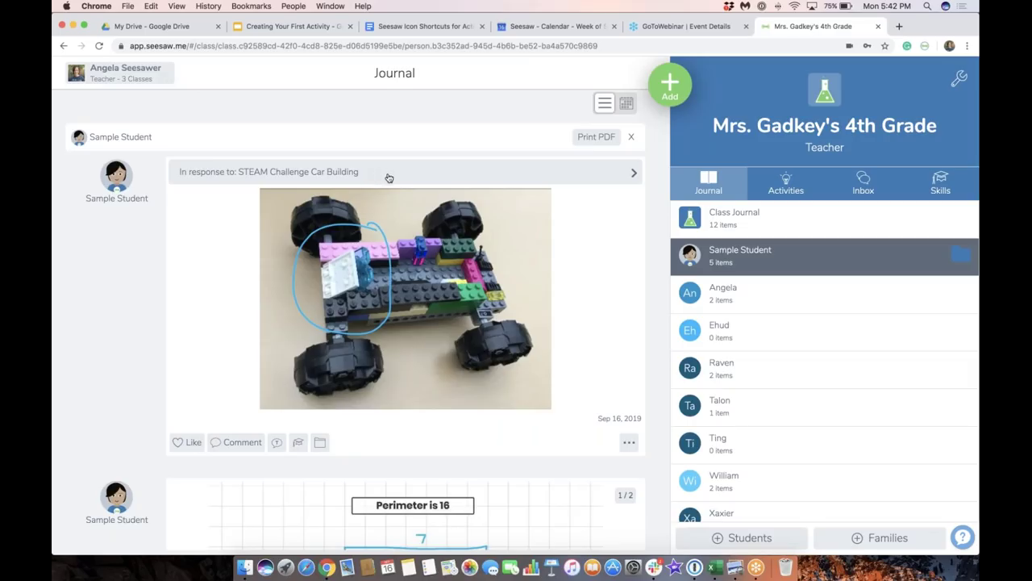
Step: Check which students have responded to the activity from the Sample Student's journal post
click(489, 173)
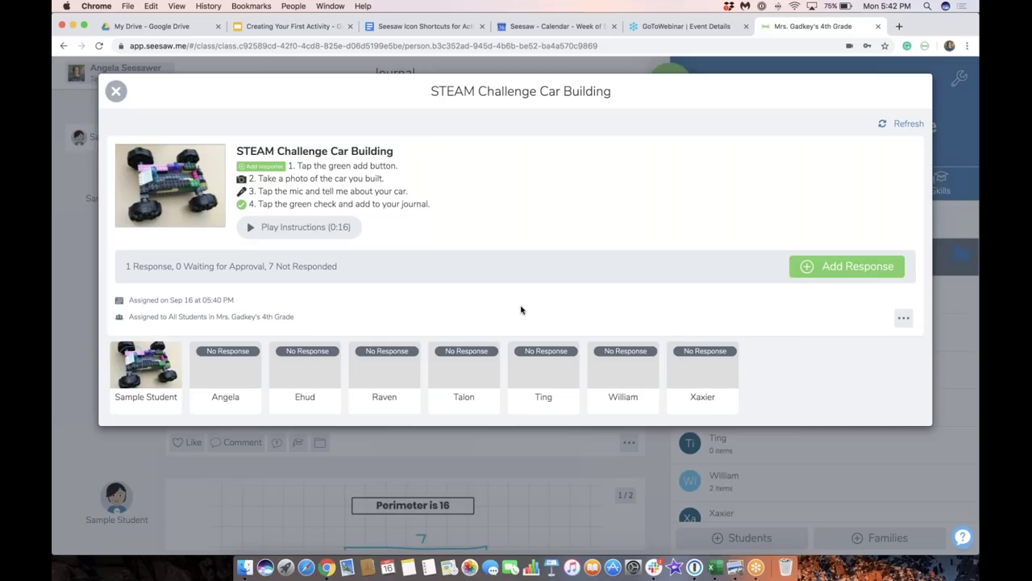
click(116, 93)
Step: Switch to the "Creating Your First Activity" Google Slides presentation and show it full screen
click(260, 27)
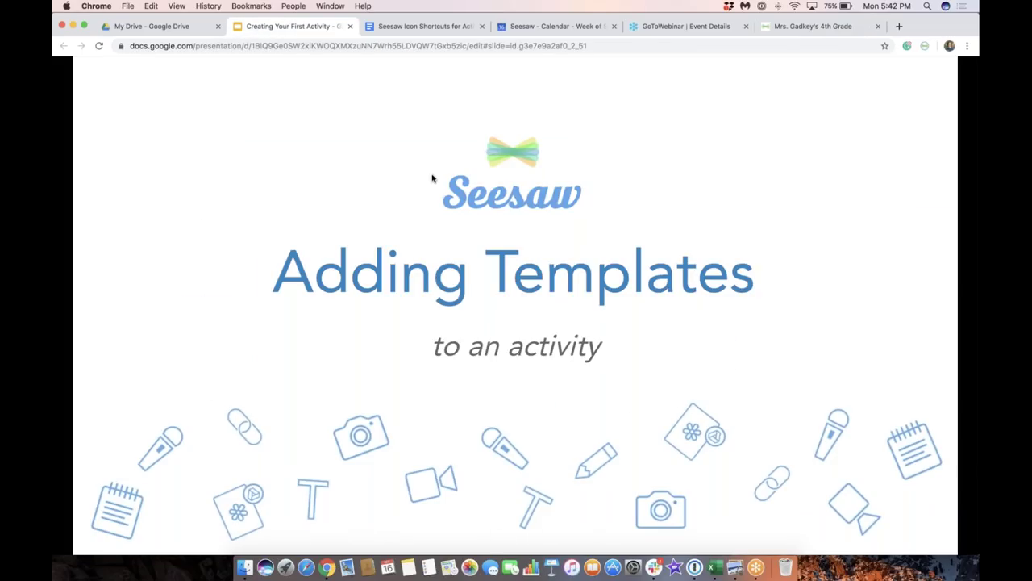
mouse_move(463, 548)
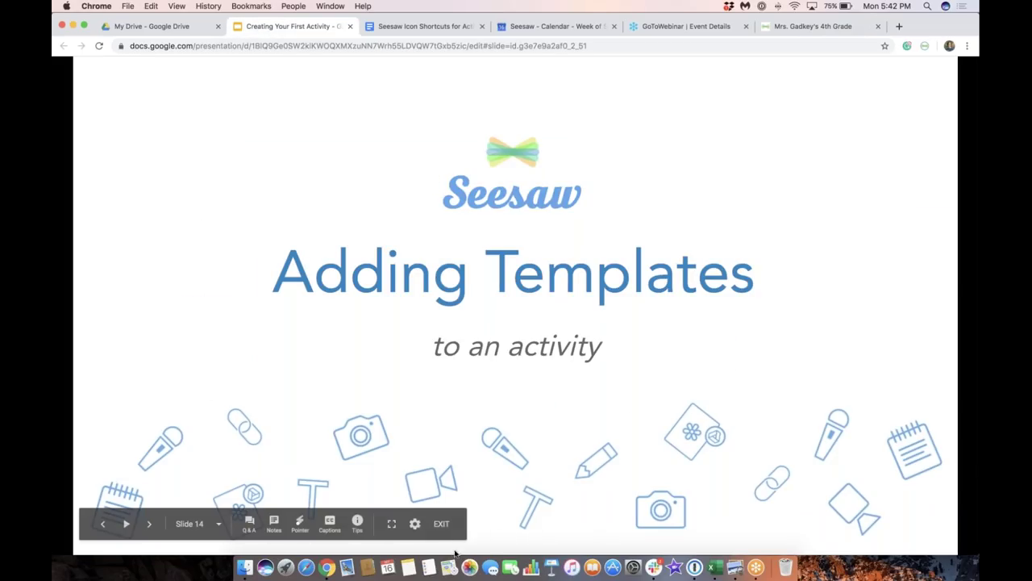
click(392, 525)
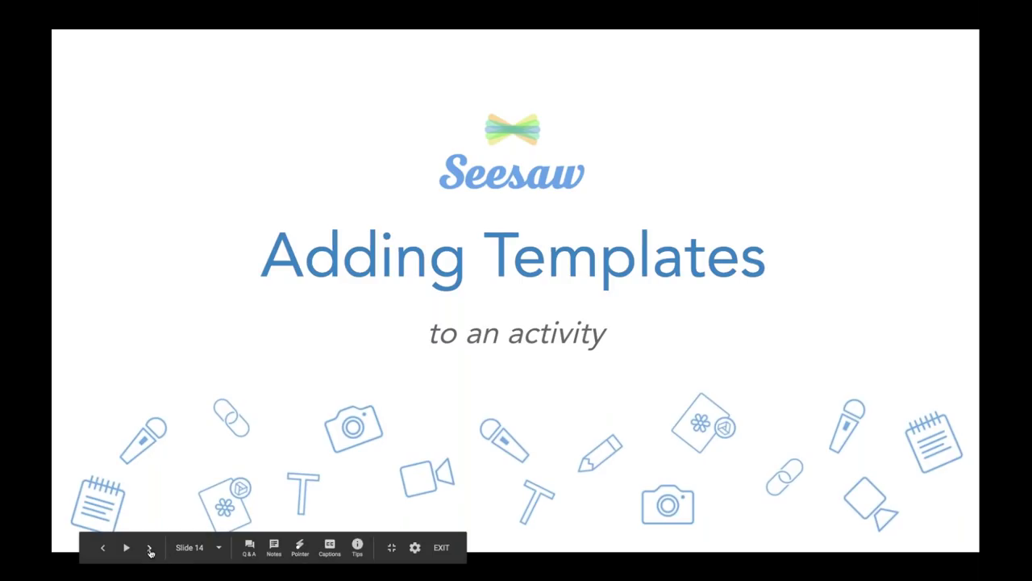
Step: Advance from the "Adding Templates" slide to "Let's Try a Photo", reviewing template choices, image templates and PDF limitations
click(149, 549)
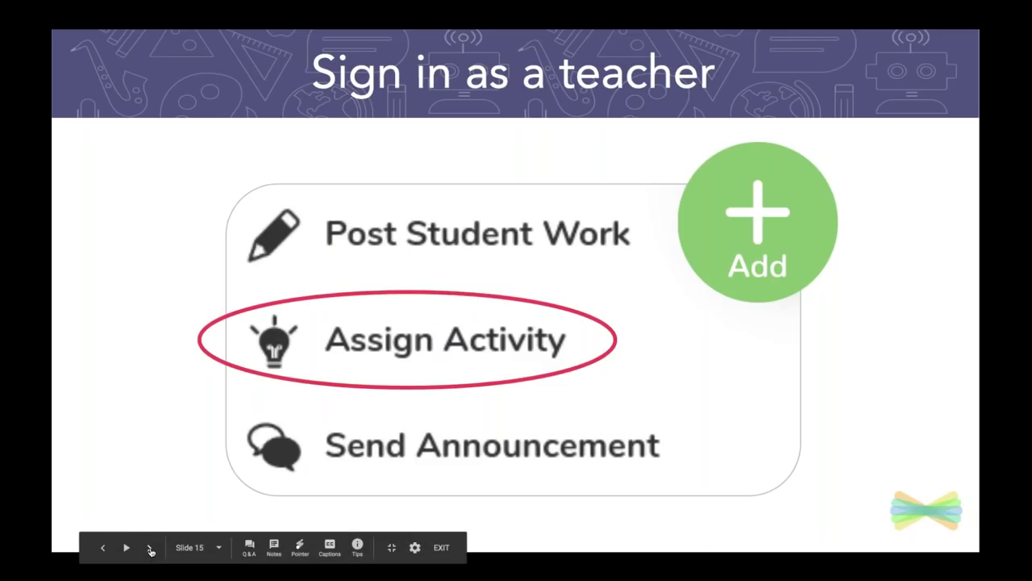
click(150, 548)
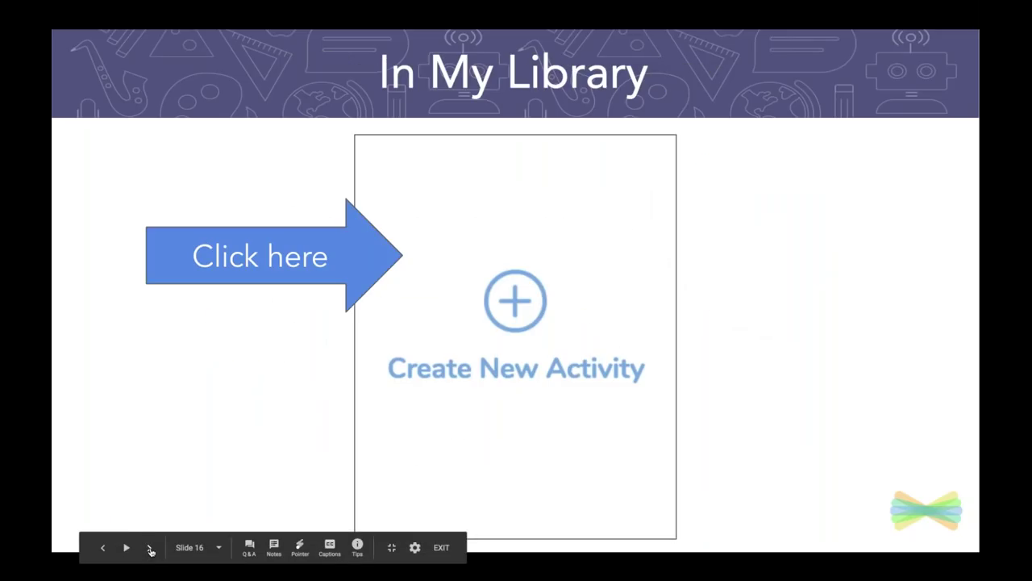
click(149, 548)
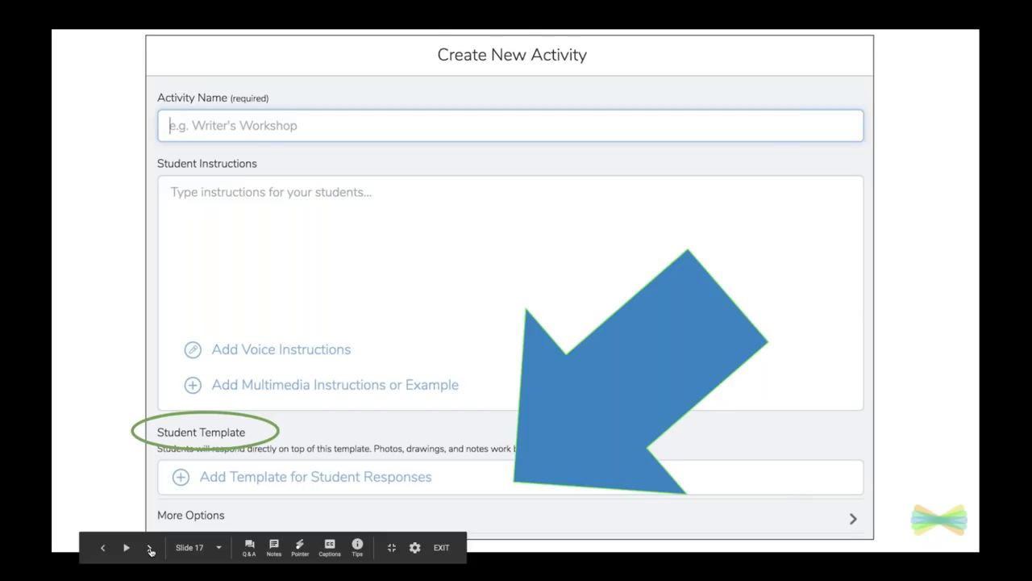
click(149, 549)
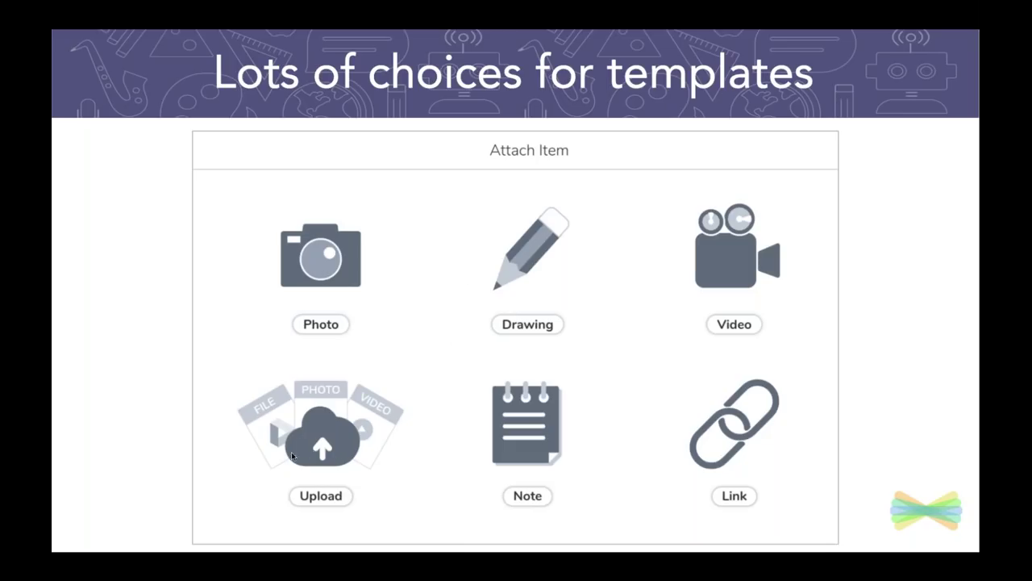
mouse_move(249, 512)
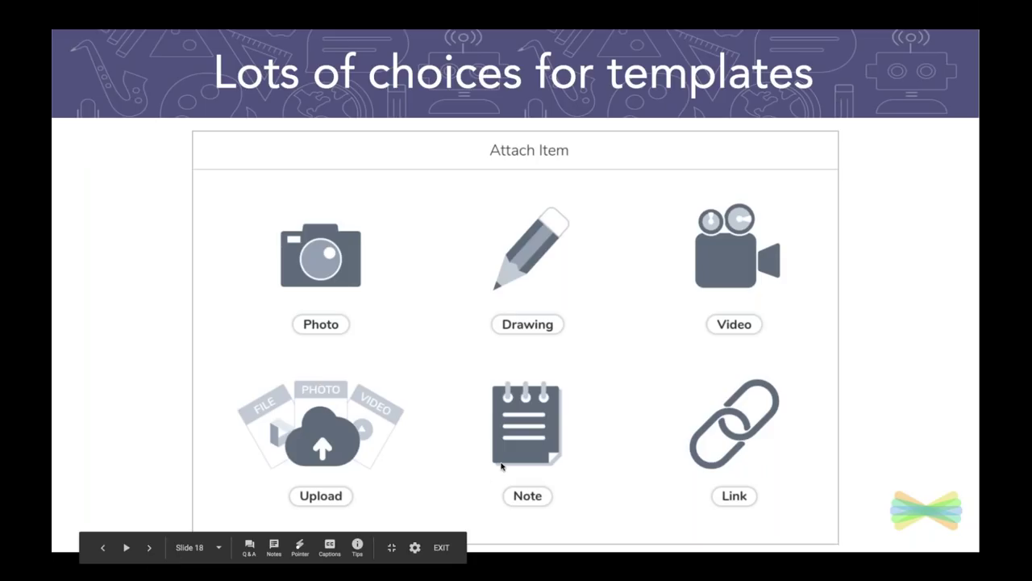
click(149, 548)
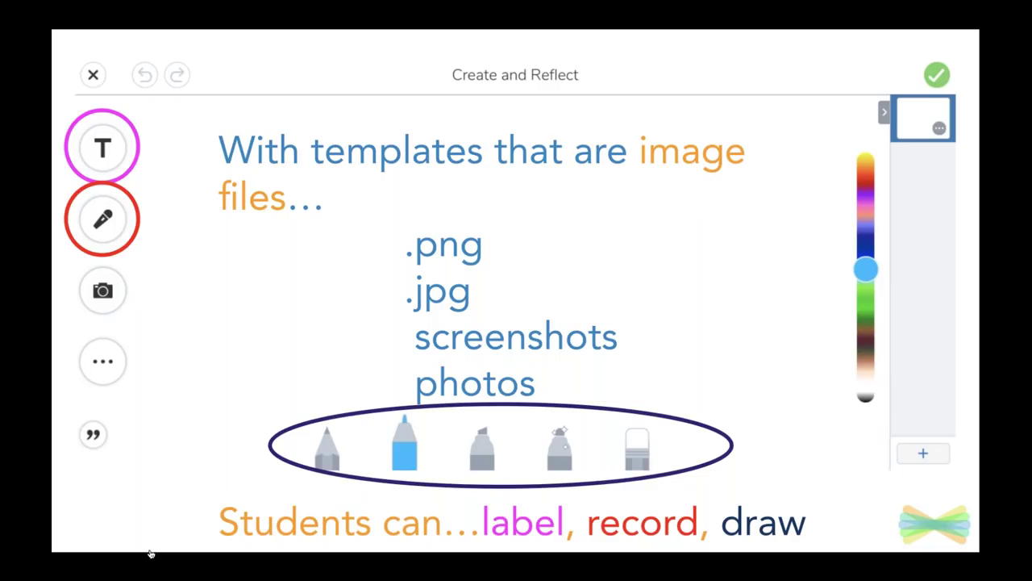
mouse_move(150, 552)
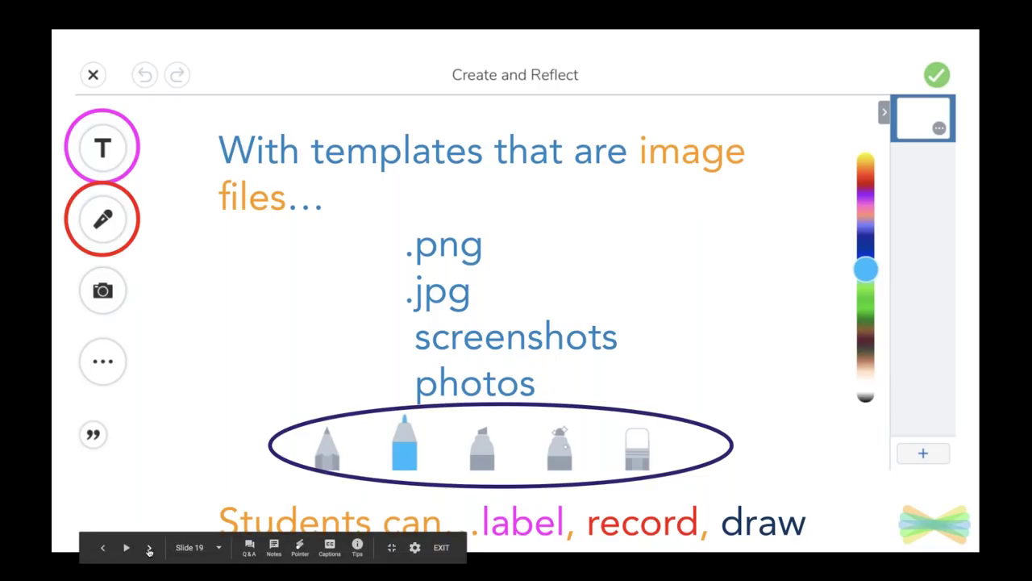
click(149, 548)
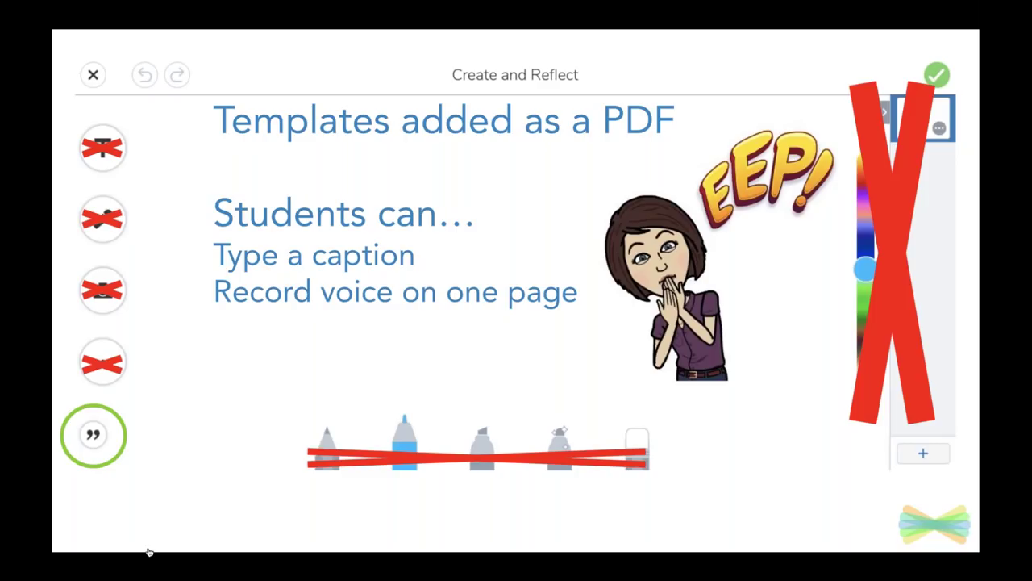
mouse_move(150, 552)
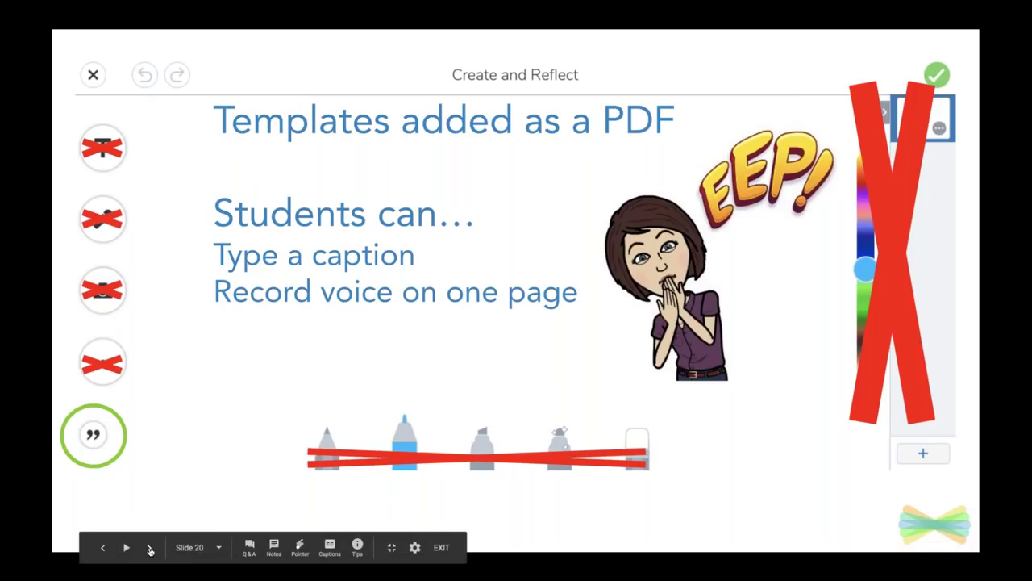
click(150, 547)
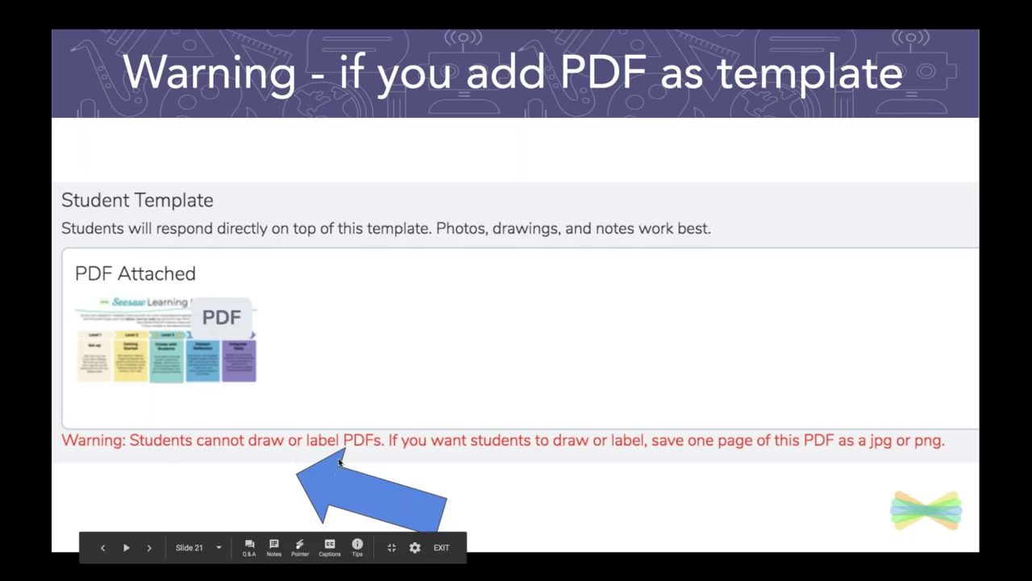
click(148, 548)
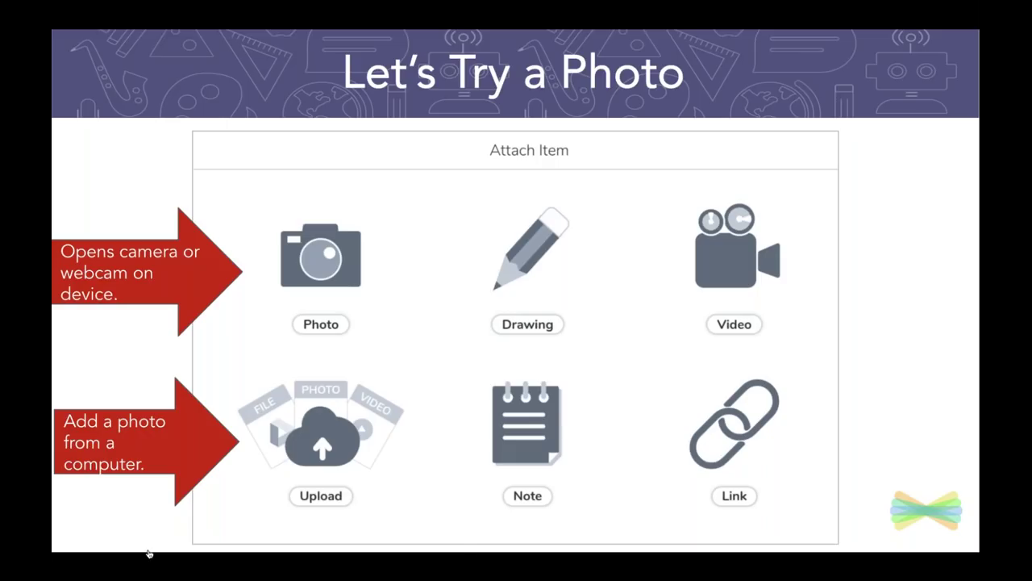
Step: Advance the presentation to the "Adding Activity Templates" slide and exit full screen
click(150, 548)
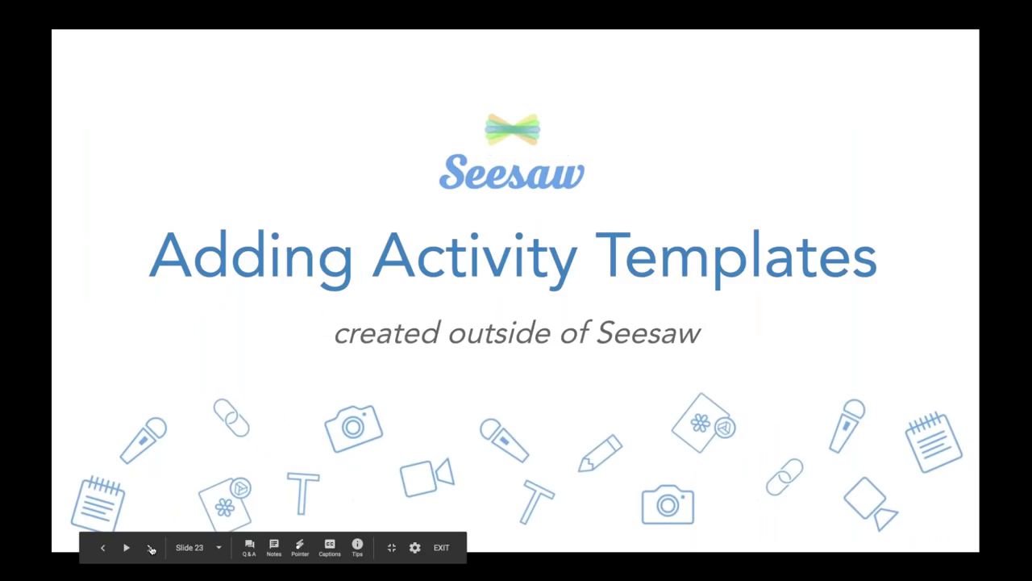
click(391, 548)
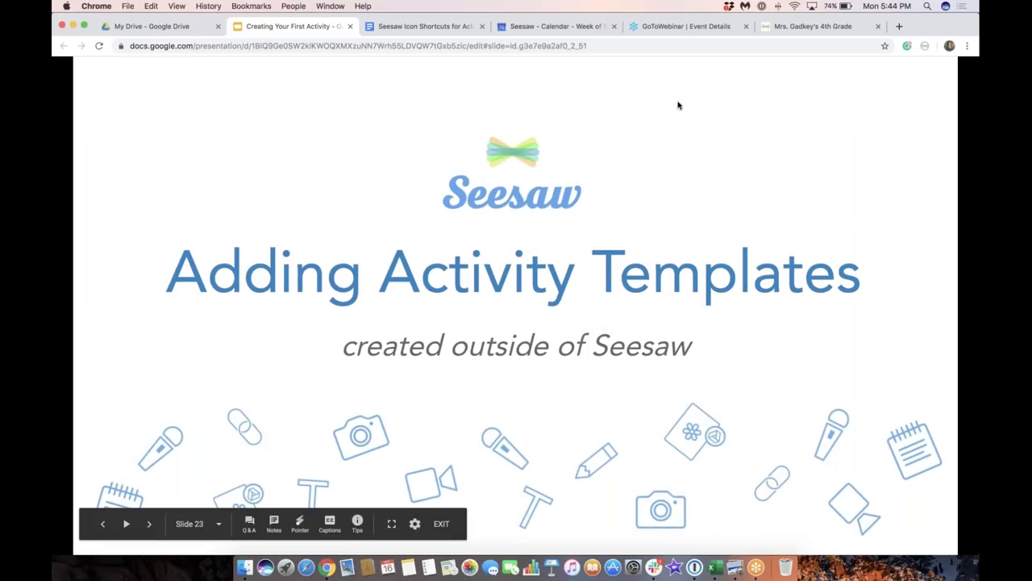
Step: Switch to the Seesaw class and open the activity library for assigning an activity
click(810, 31)
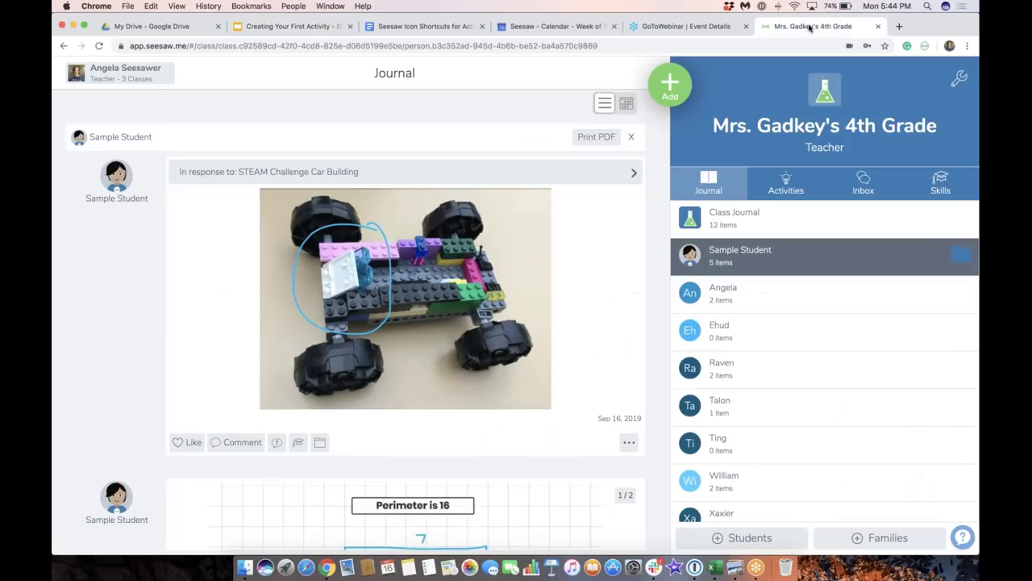
click(672, 91)
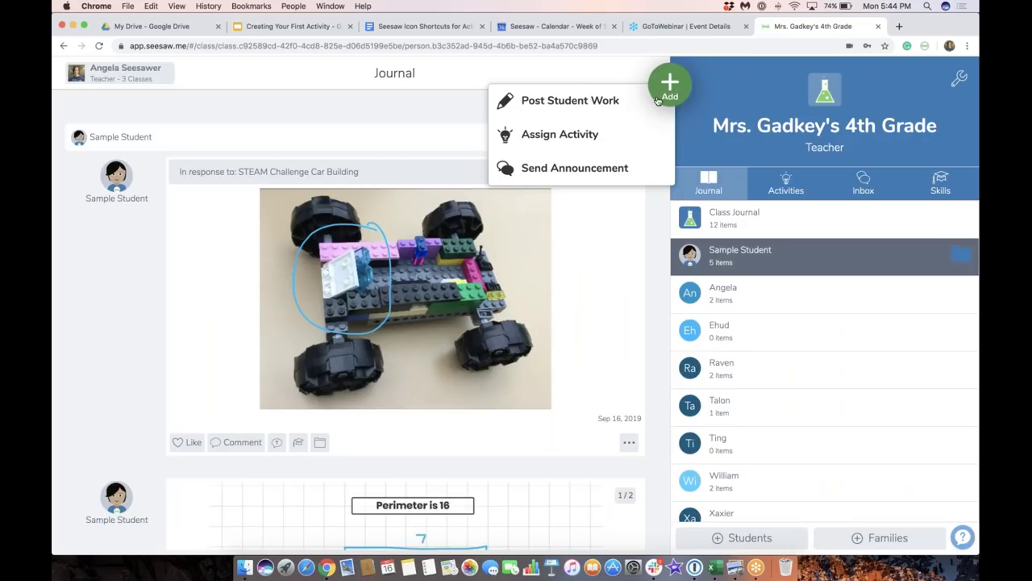
click(613, 140)
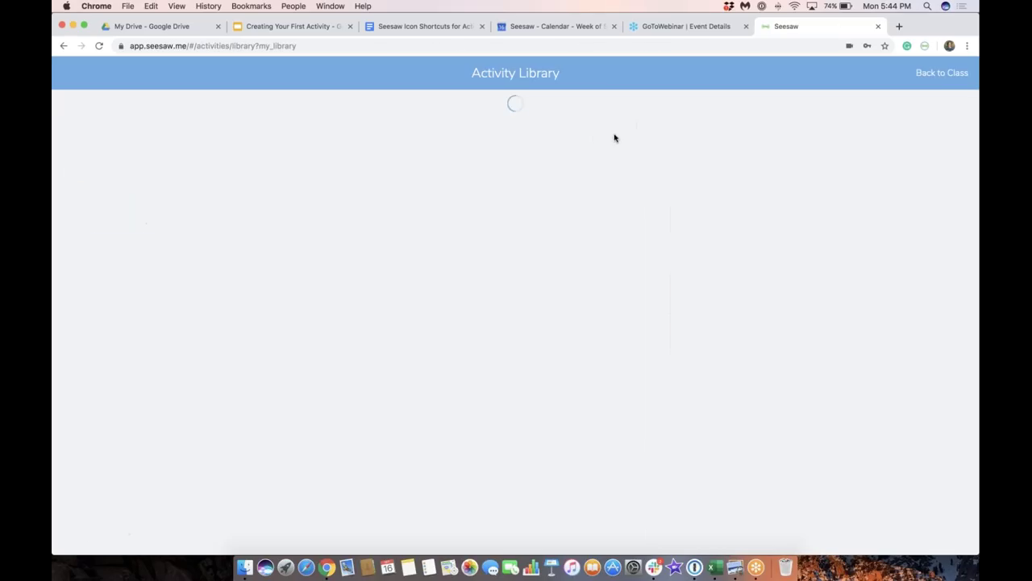
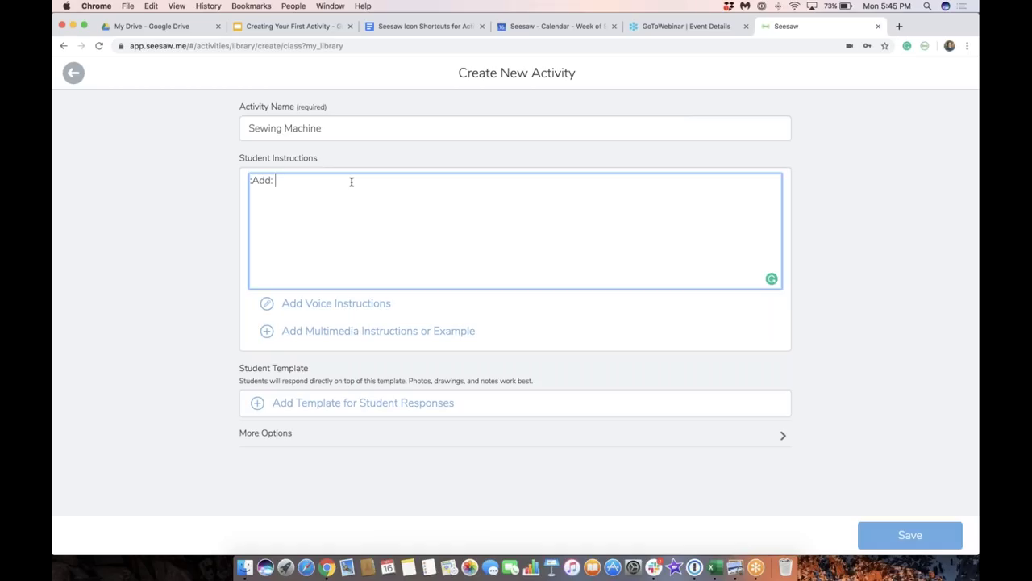
Step: Complete the student instructions with "1. Click on the add button." and, on a new line, ":label: 2. Label the parts of the sewing machine"
text(1. Click on the ad)
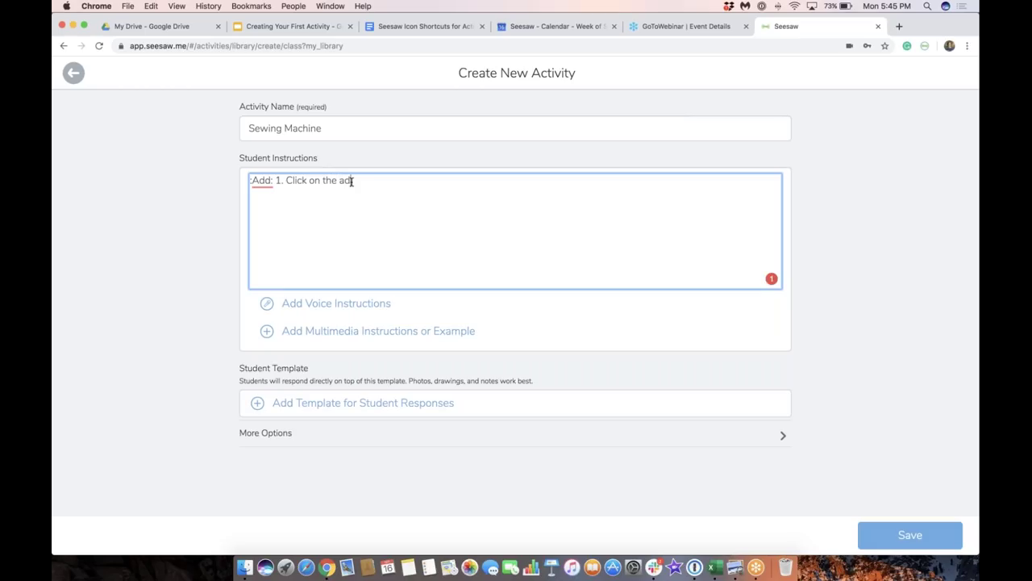
text(d button.)
key(Return)
text(label: 2. Label the)
key(BackSpace)
key(BackSpace)
key(BackSpace)
text(the par)
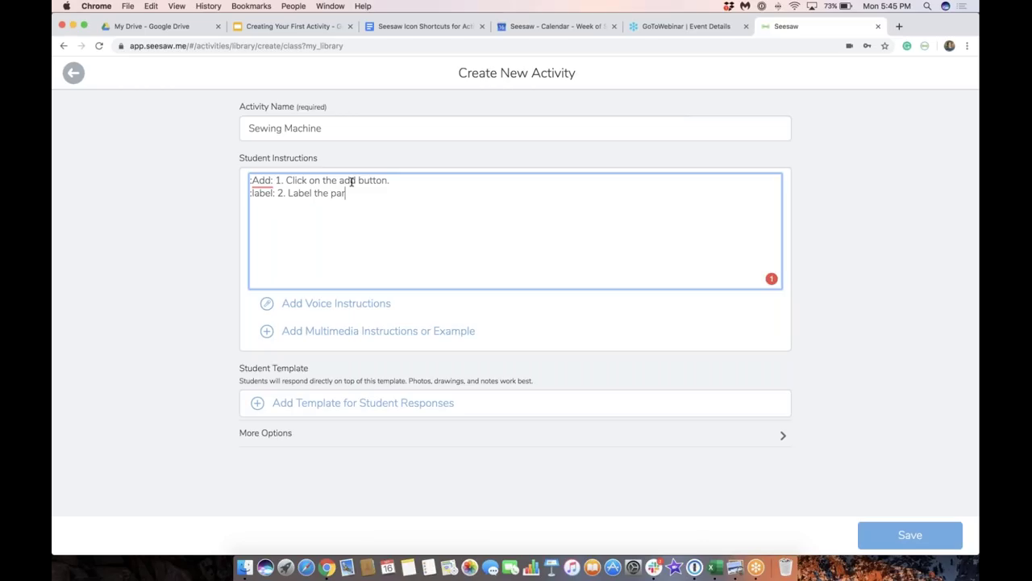
text(ts of the sdwing machine)
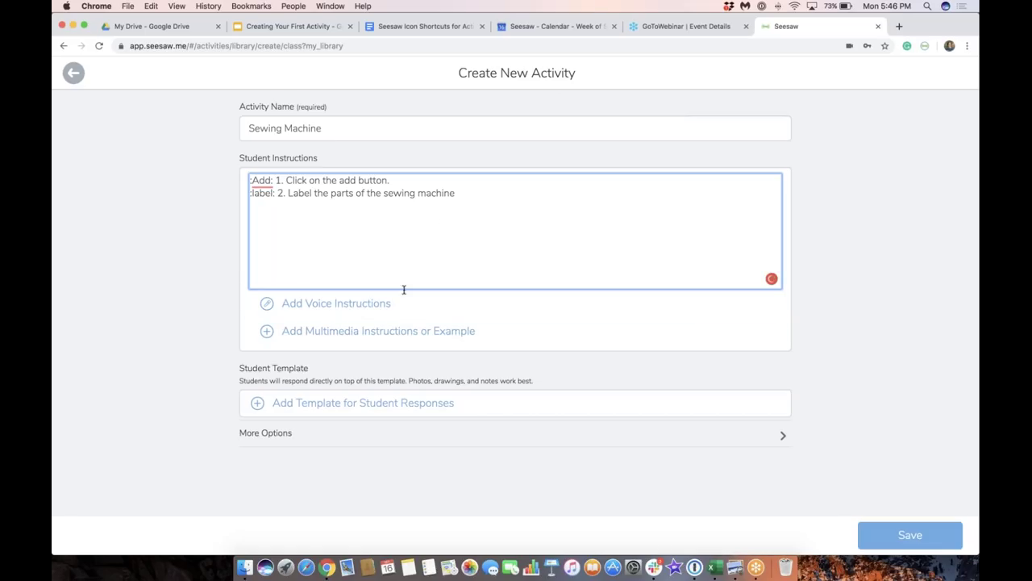
Step: Upload the Desktop screenshot whose name ends in 5.11.42 PM as the student response template and accept the sewing machine image unedited
click(347, 412)
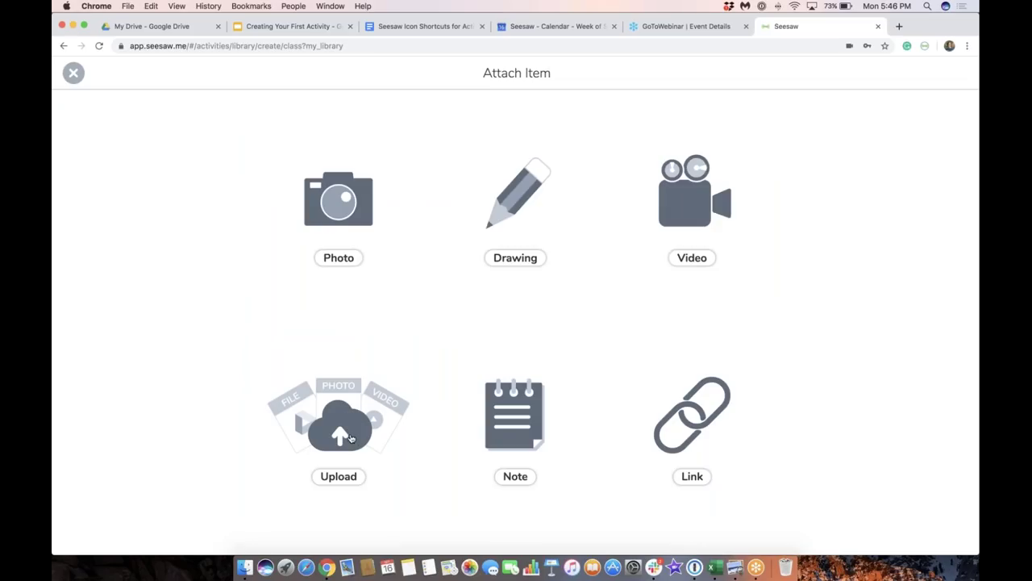
click(352, 440)
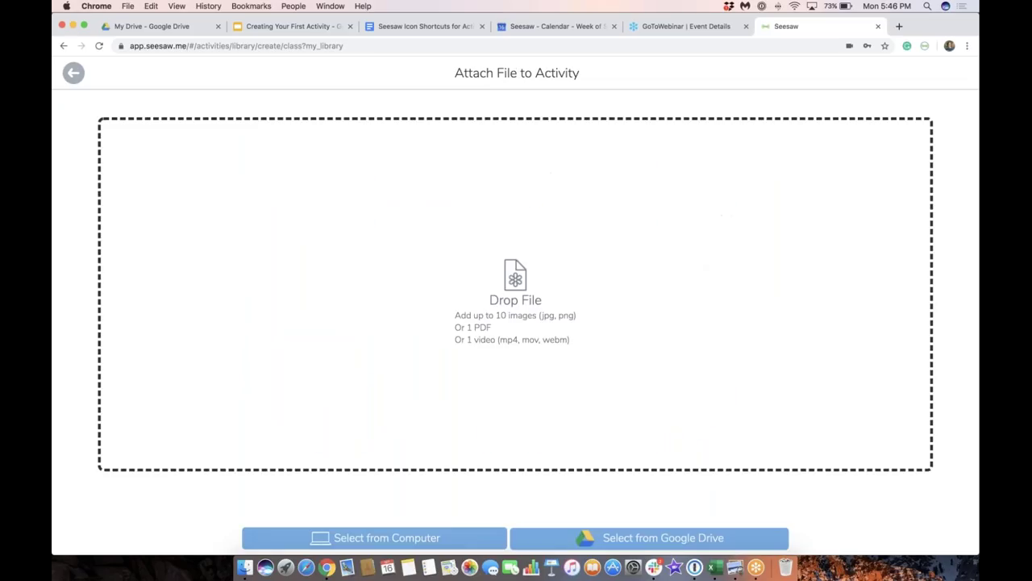
right_click(477, 544)
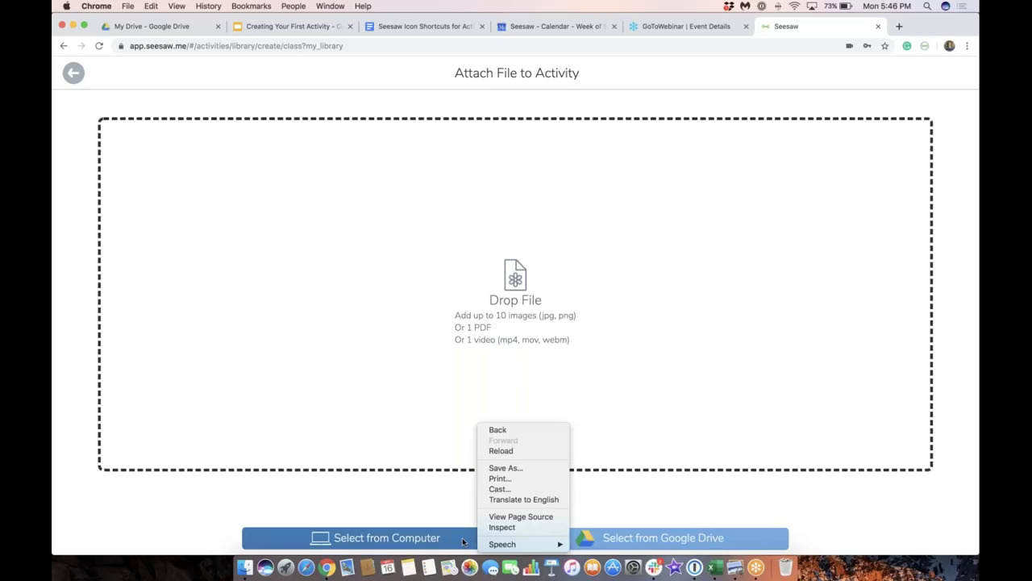
click(463, 541)
click(461, 541)
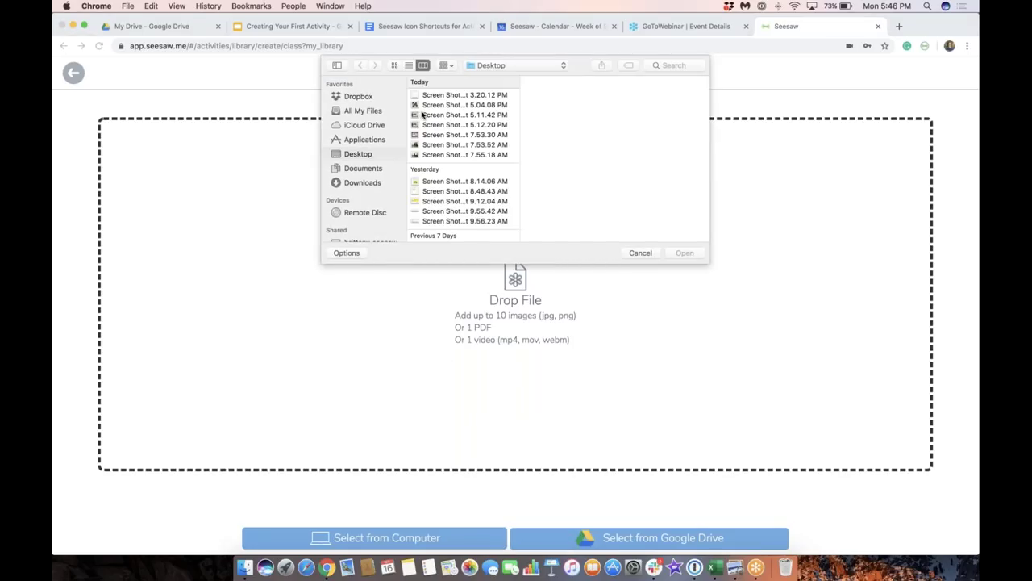
click(421, 115)
click(684, 253)
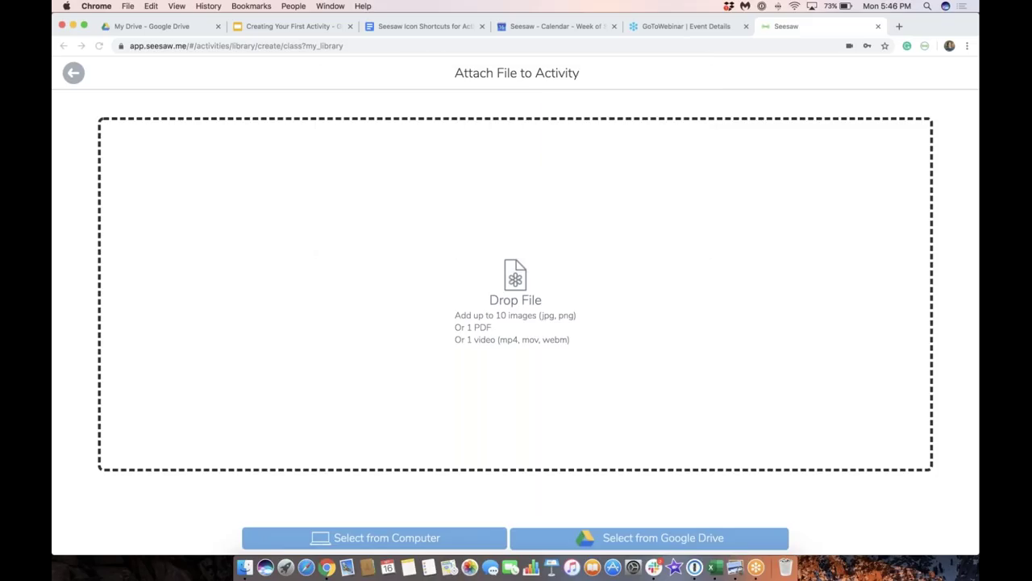
click(958, 73)
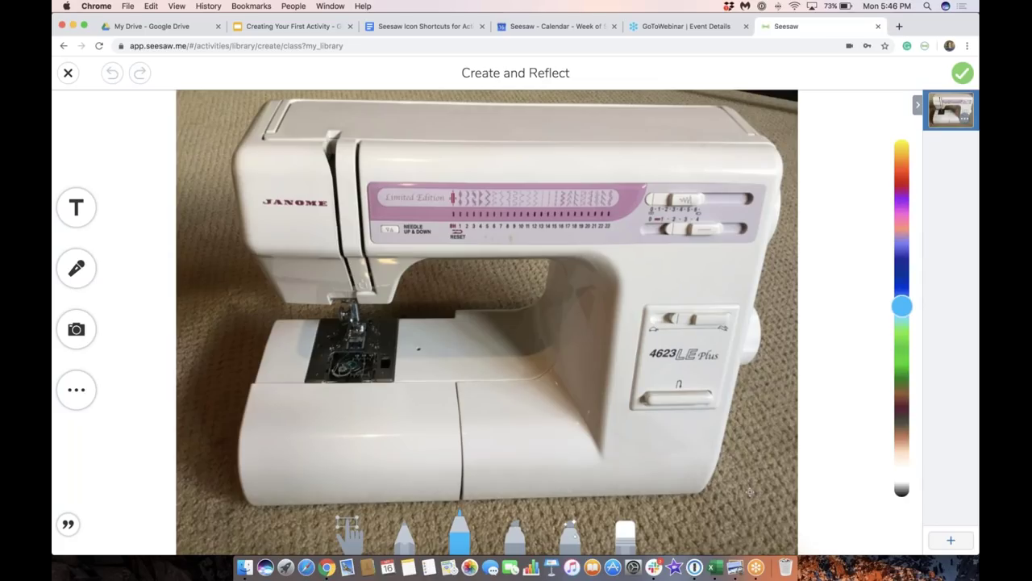
click(963, 74)
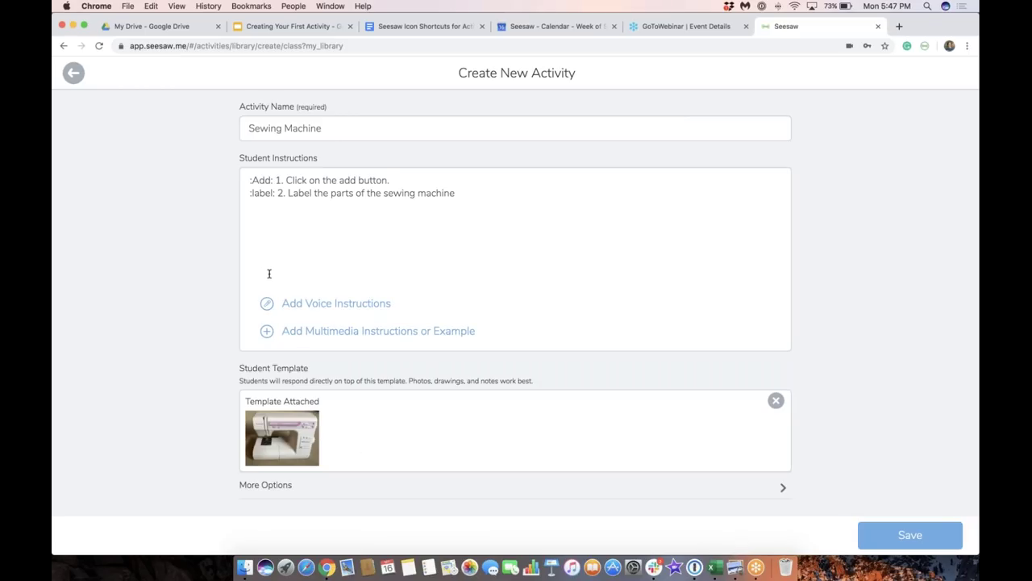
Step: Save the Sewing Machine activity and assign it to the 4th Grade class
scroll(324, 288, down, 1)
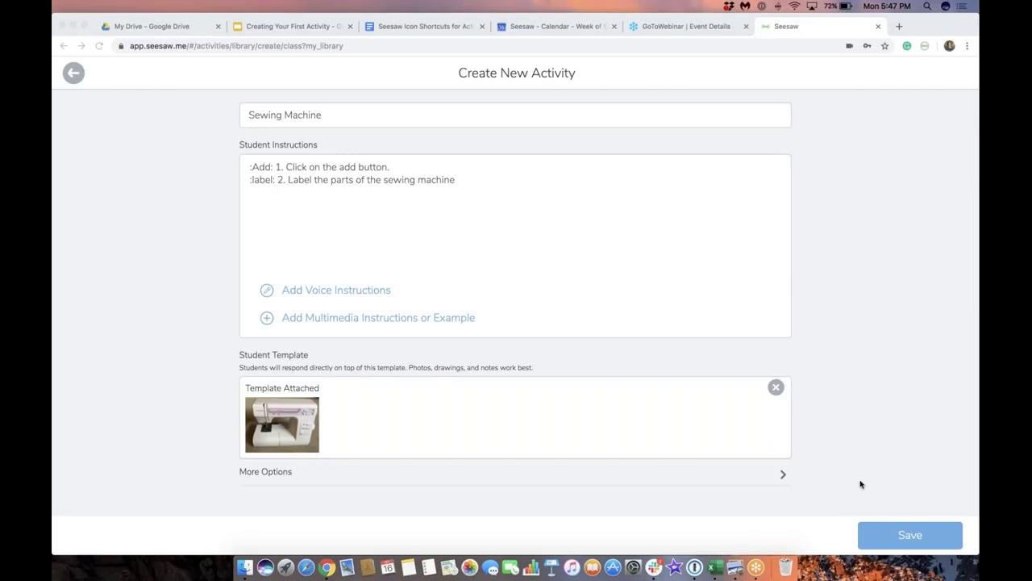
click(909, 534)
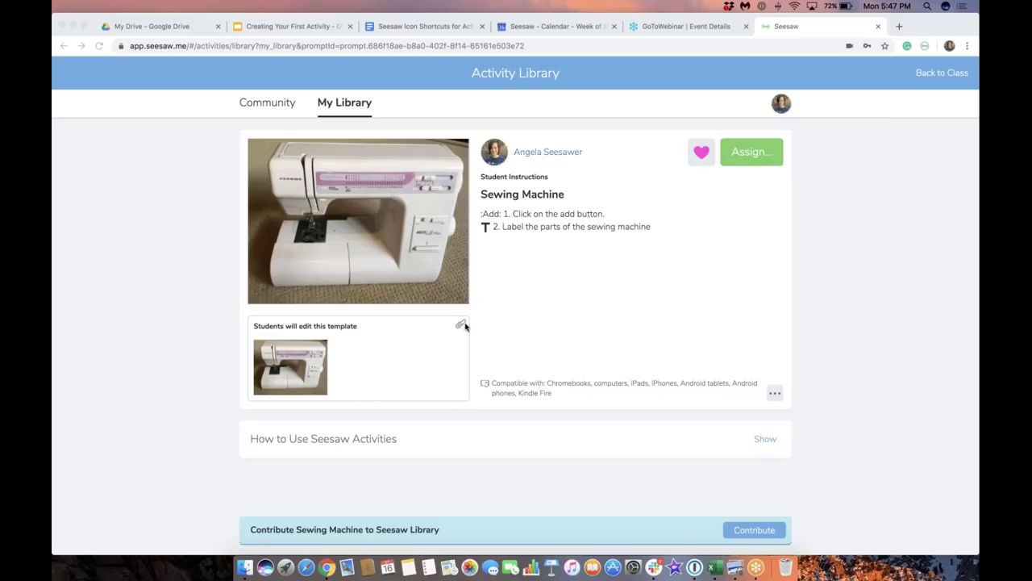
click(776, 159)
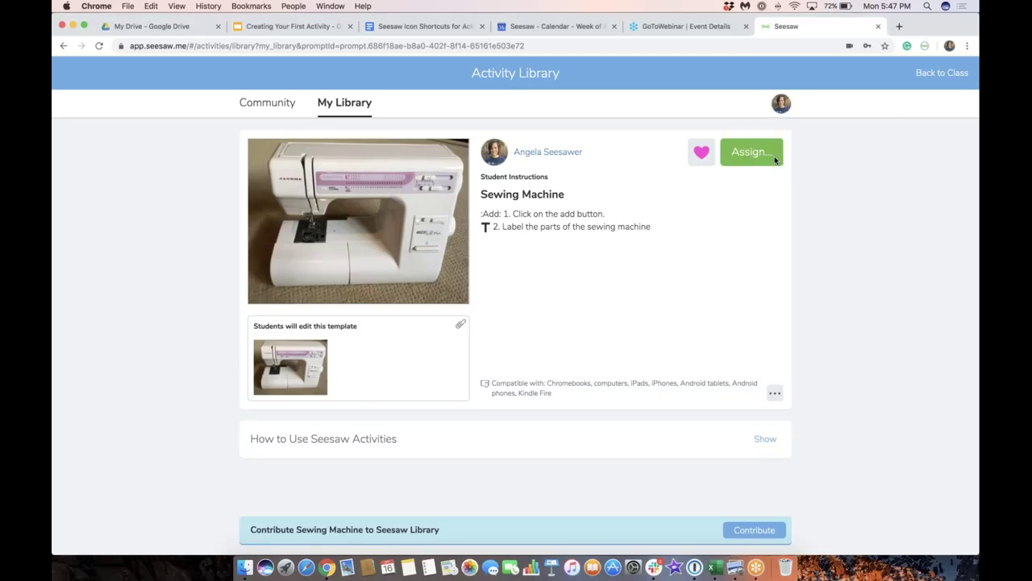
click(752, 153)
click(375, 220)
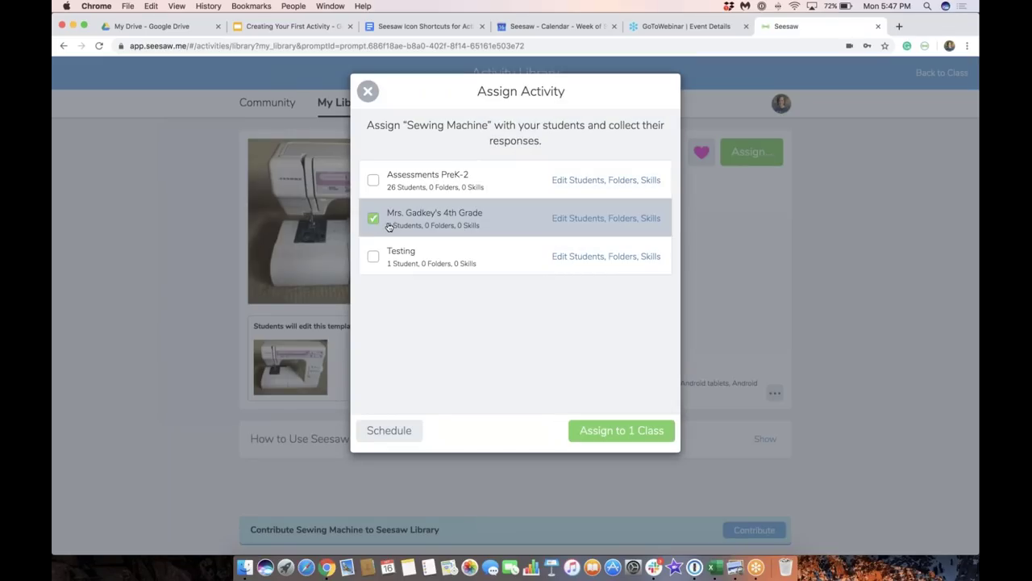
click(595, 429)
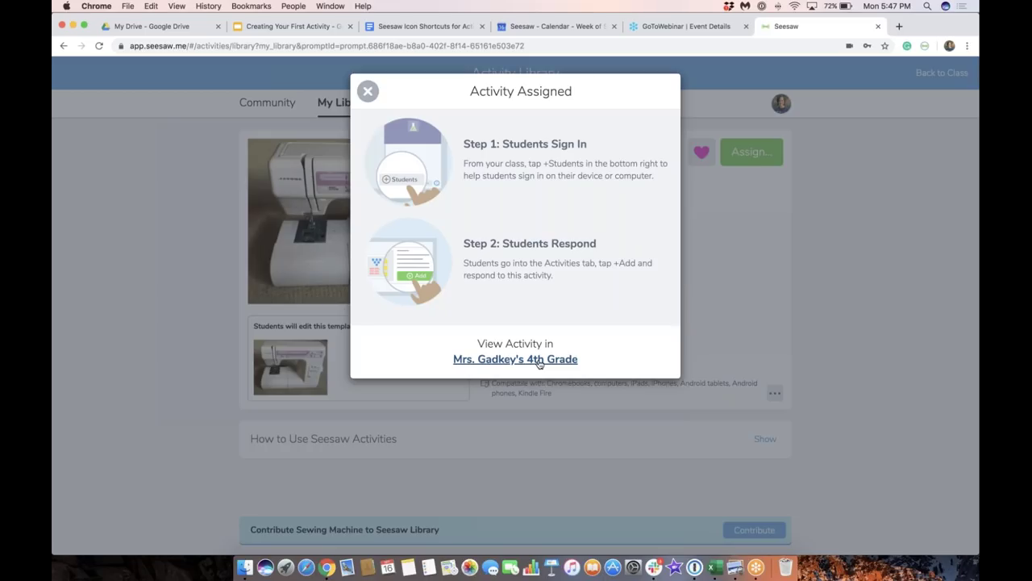
Step: View the assigned Sewing Machine activity in the class and start a response to it as Sample Student
click(538, 362)
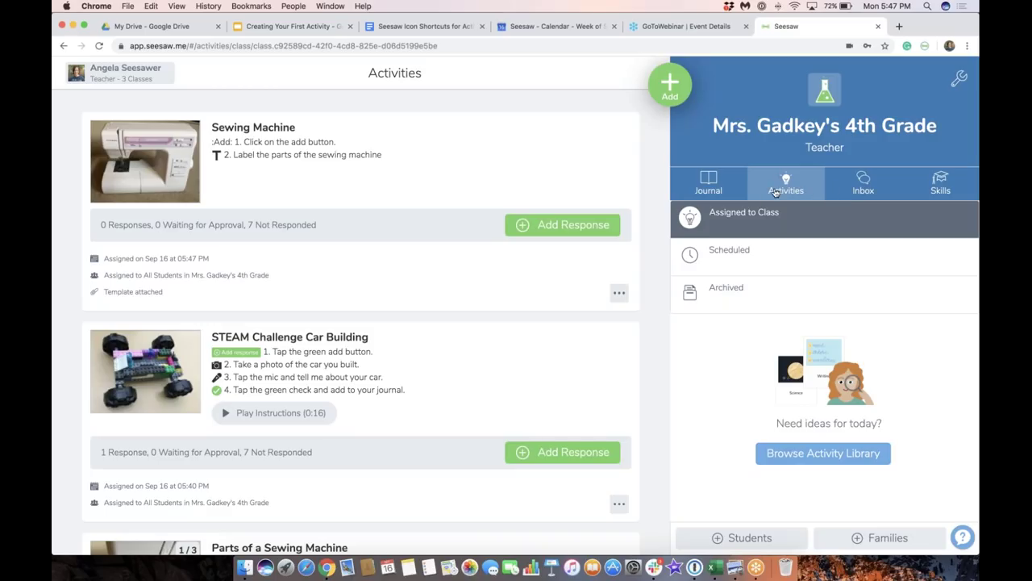
click(562, 229)
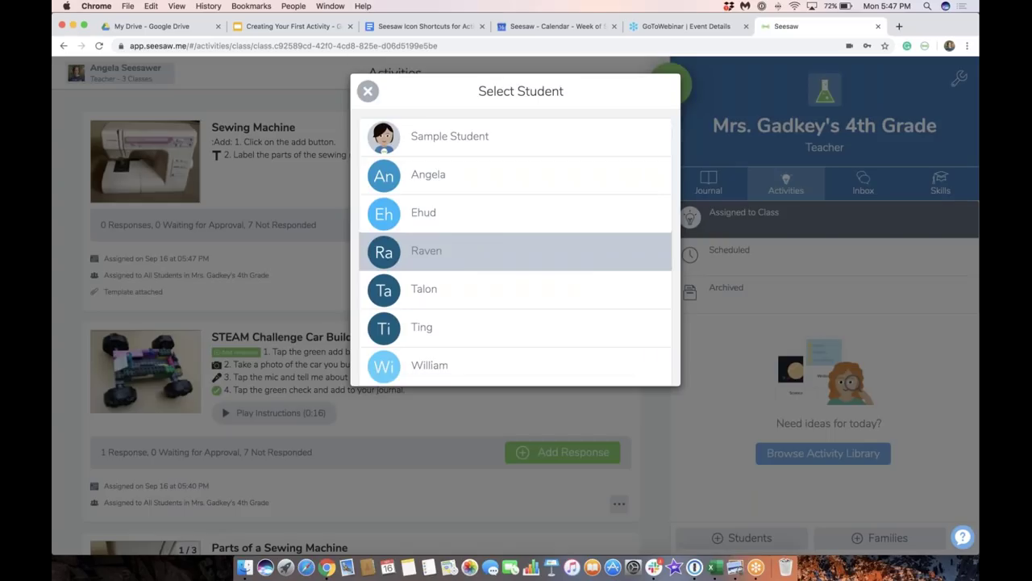
click(486, 141)
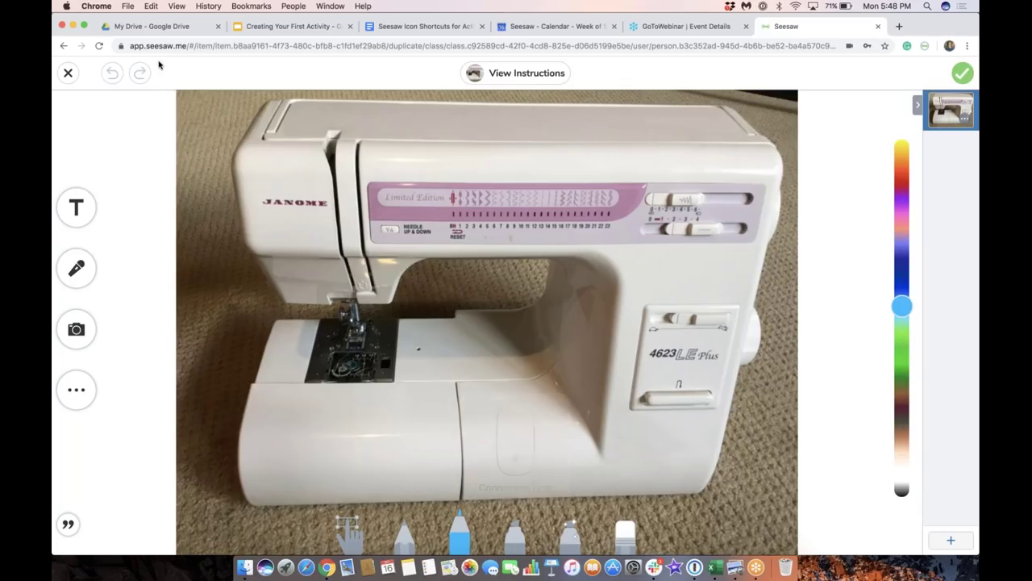
Step: Switch to the Google Slides presentation, look at the "My favorite options for creating" slide, and return to "Adding Activity Templates"
click(269, 27)
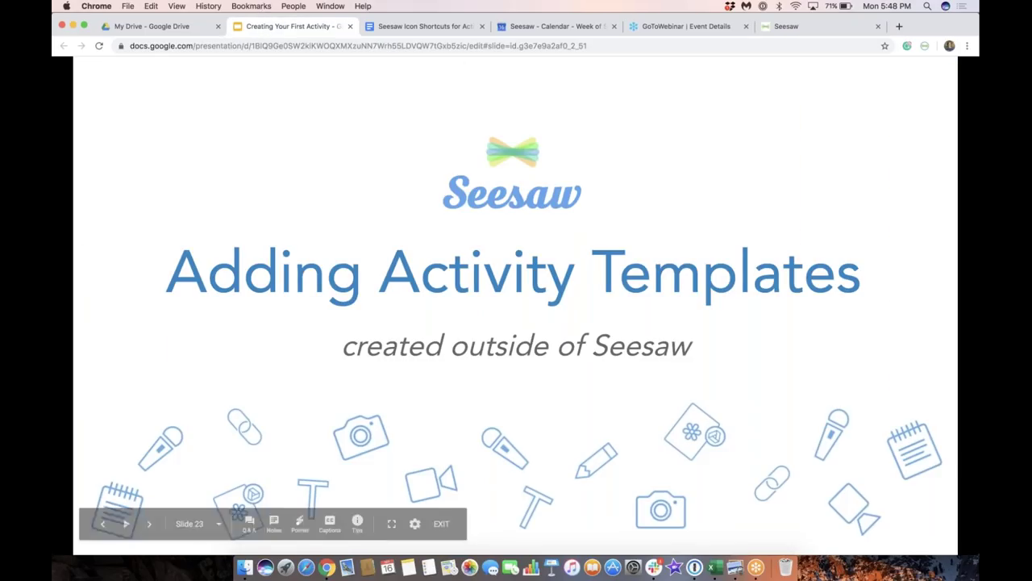
click(148, 526)
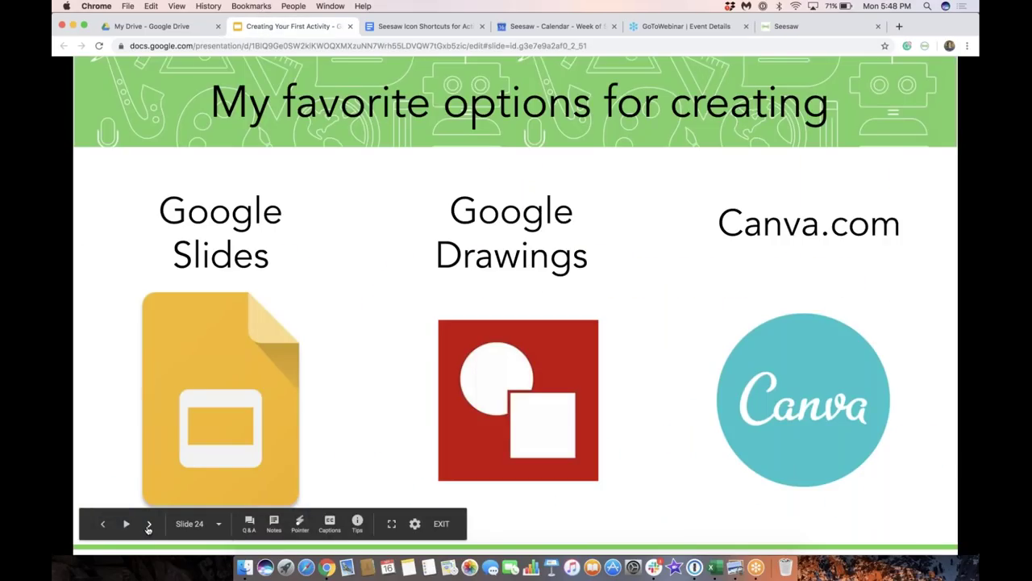
click(104, 526)
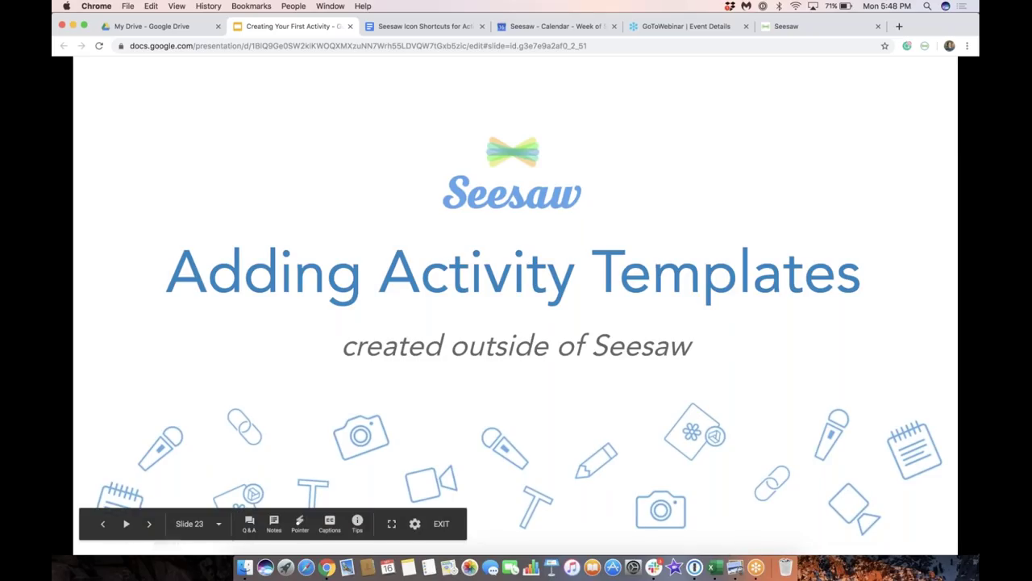
Step: Return to Seesaw and discard the Sample Student's unsaved Sewing Machine response
click(787, 28)
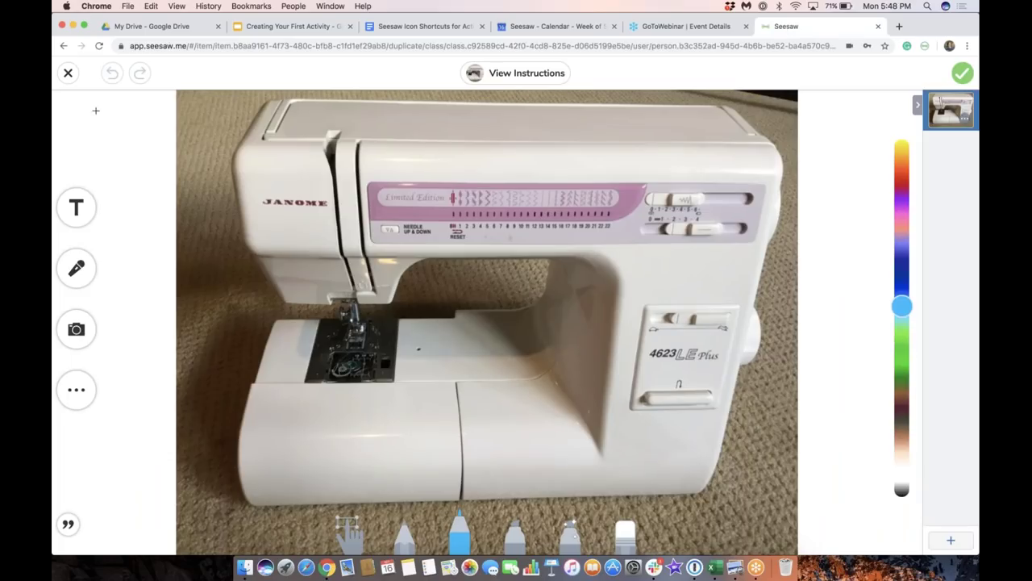
click(67, 73)
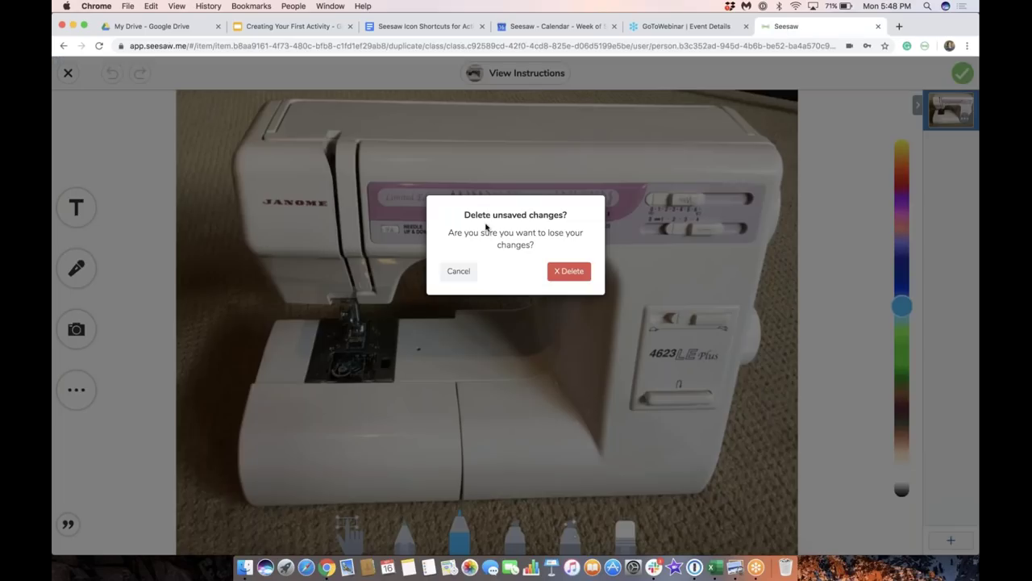
click(578, 274)
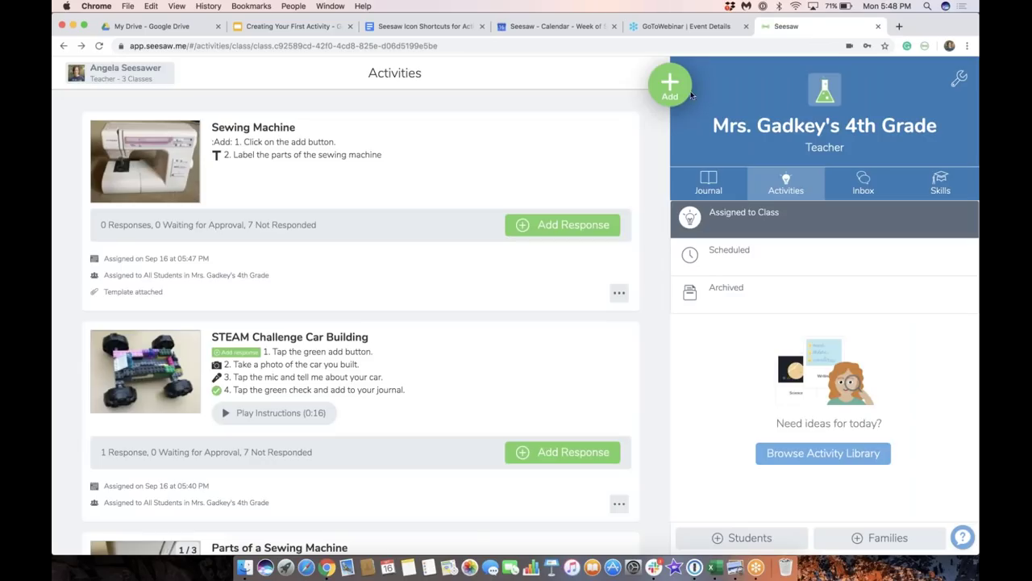
Step: Start a new activity from the activity library and open a blank drawing for its student response template
click(657, 101)
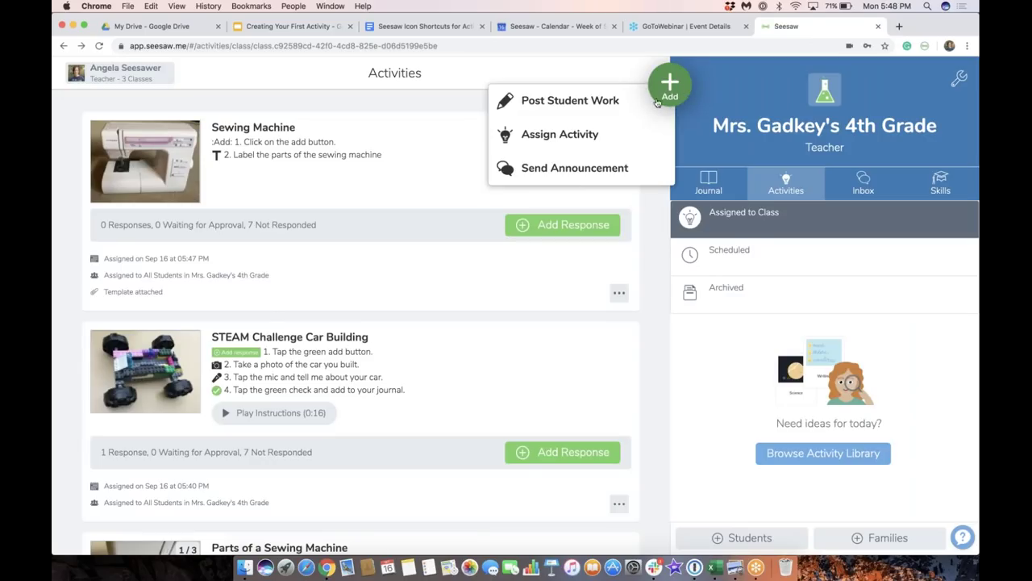
click(602, 145)
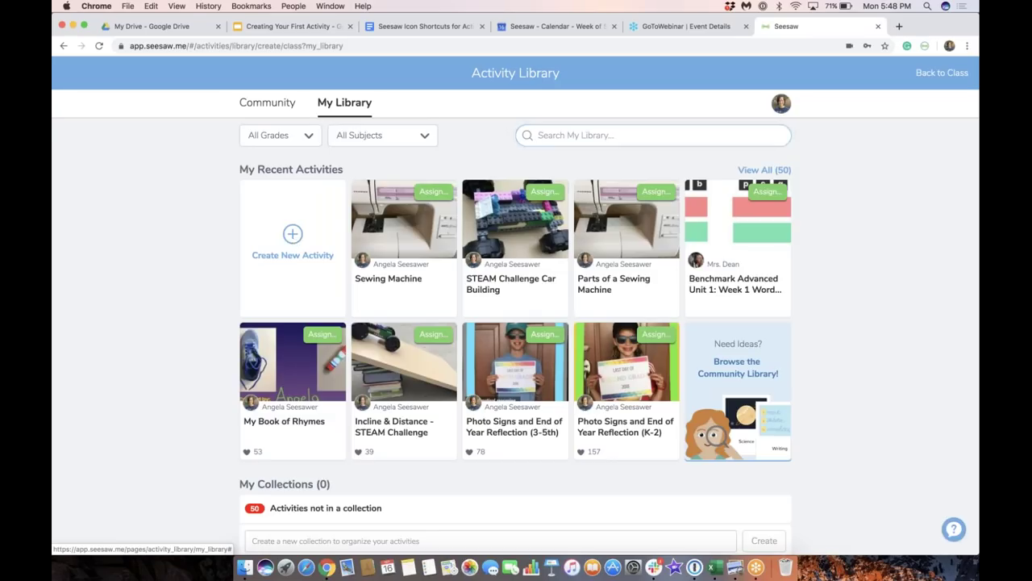
click(293, 234)
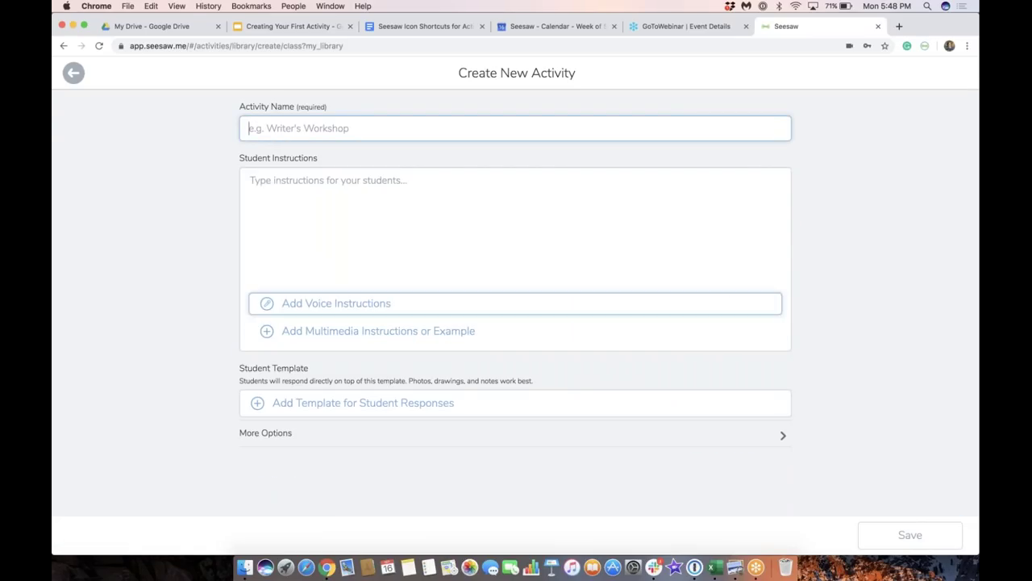
click(307, 405)
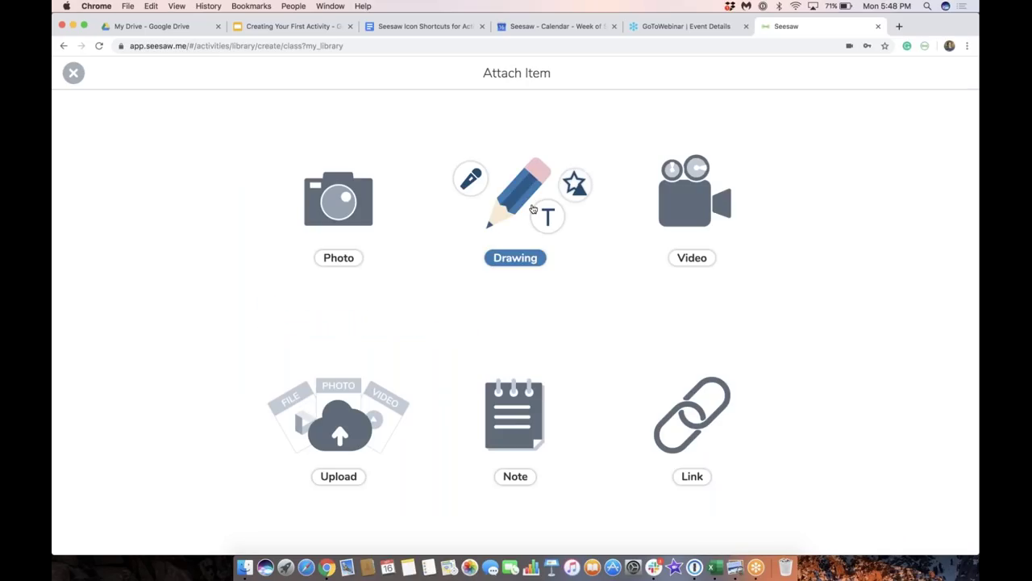
click(533, 209)
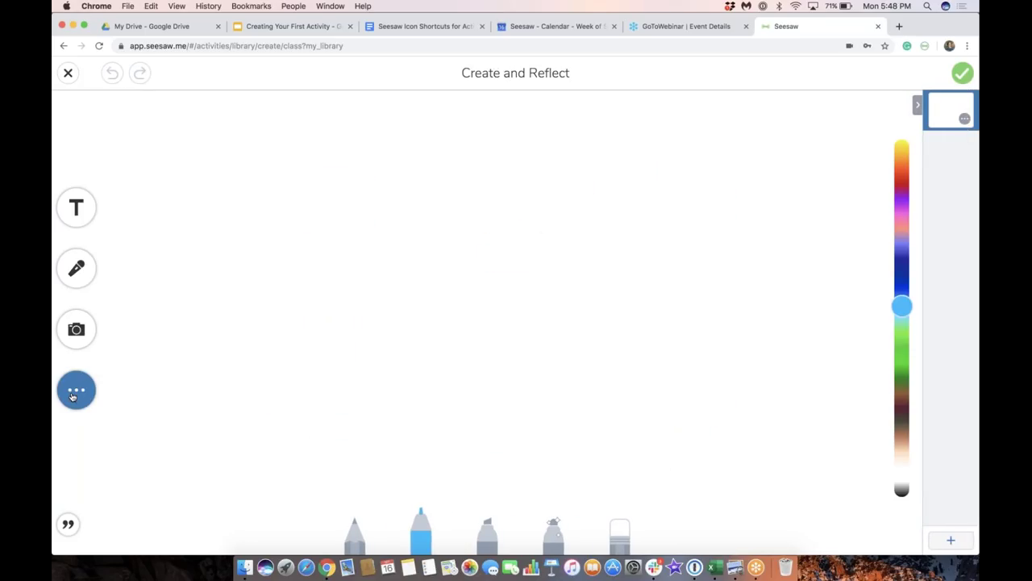
Step: Set the blank drawing's background to light green
click(72, 396)
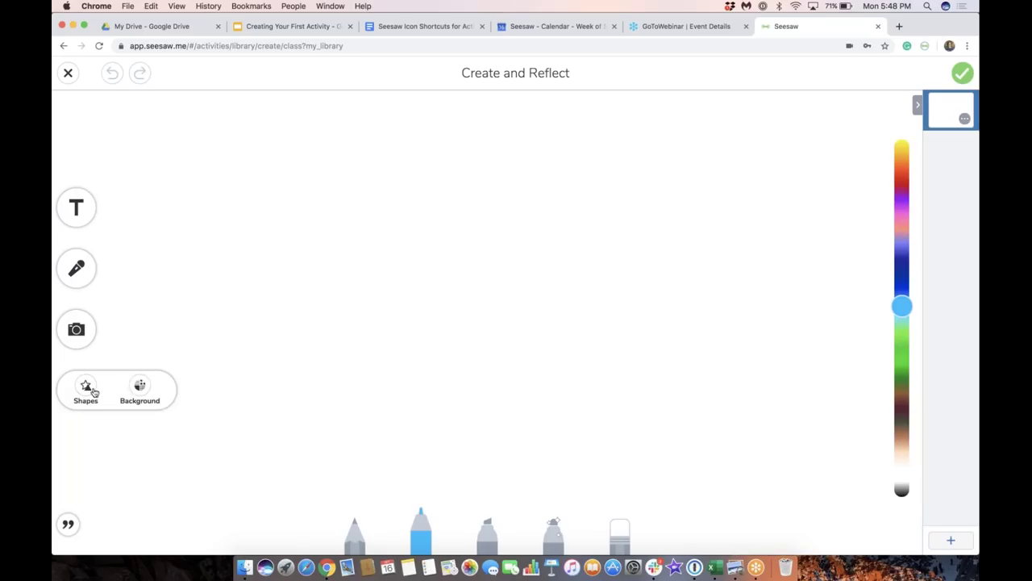
click(141, 387)
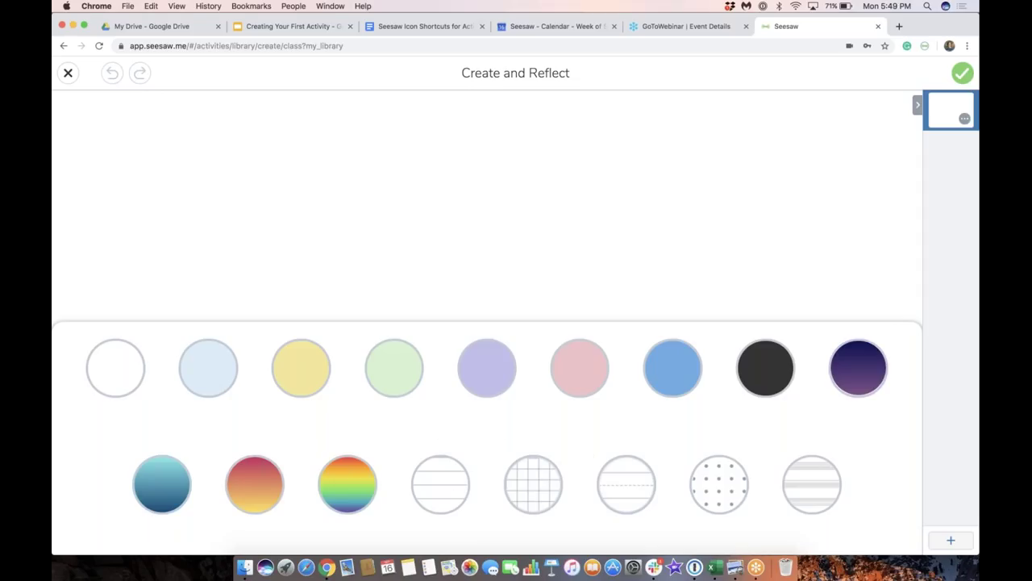
click(403, 382)
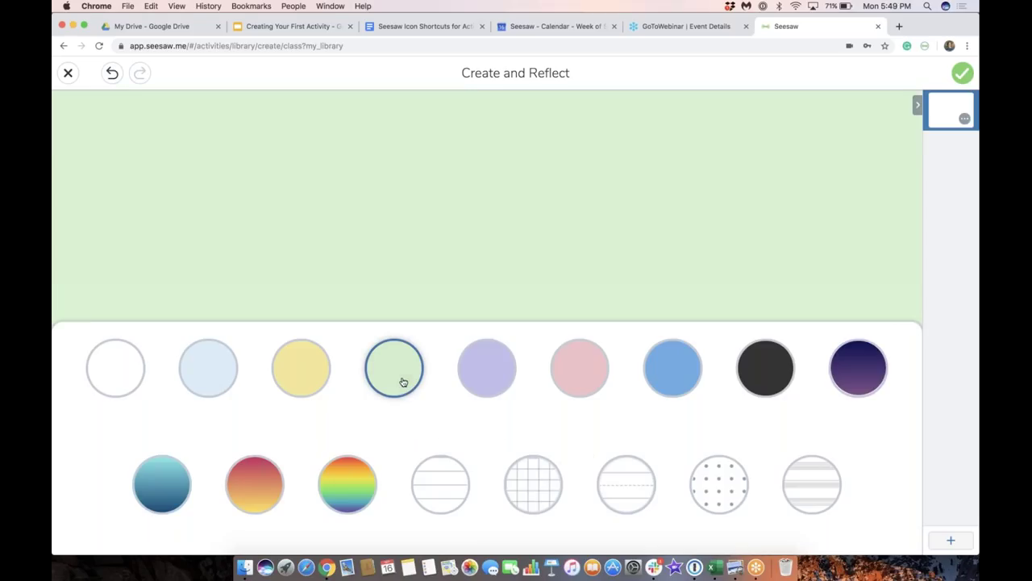
click(303, 242)
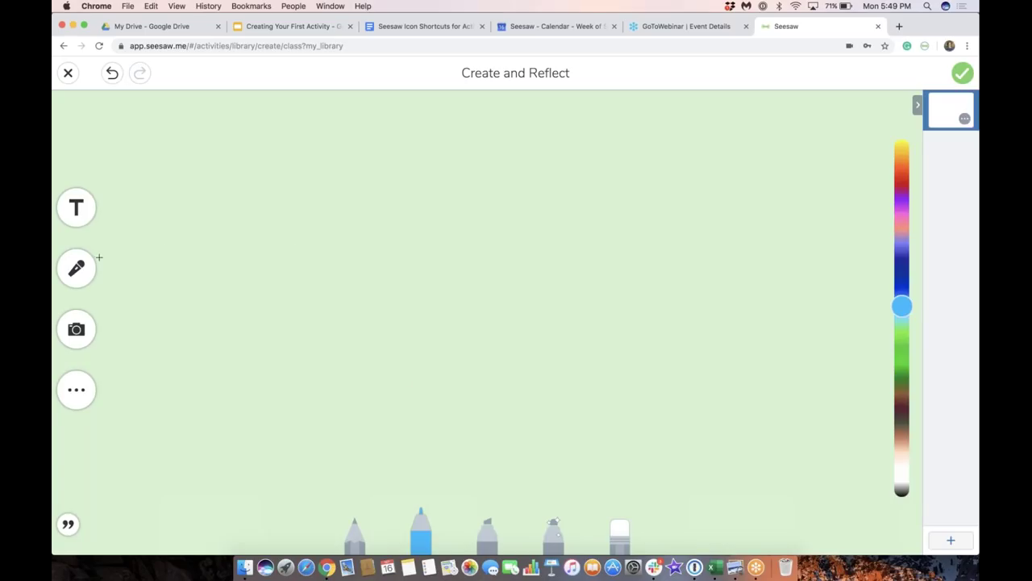
Step: Add a text label "an" and place it near the top of the page's left half
click(87, 215)
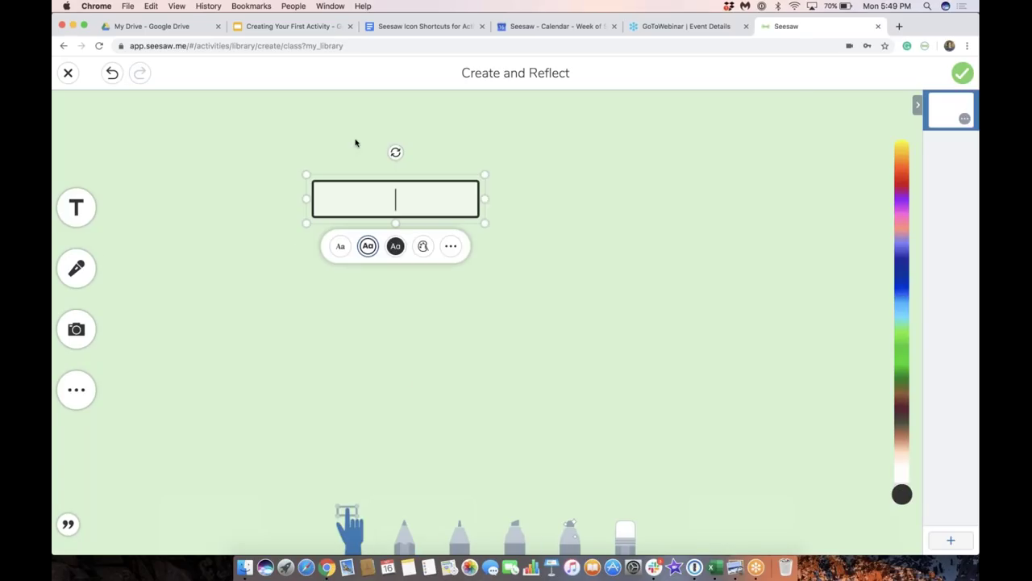
text(an)
drag(486, 197, 342, 134)
click(349, 198)
click(669, 132)
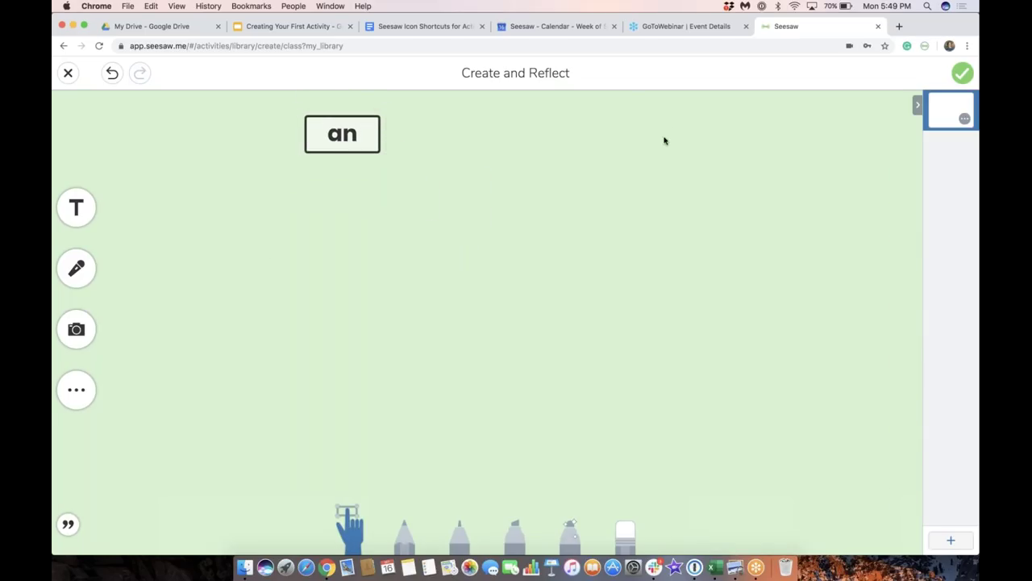
Step: Add a text label "ap" and place it near the top of the page's right half, level with "an"
click(89, 210)
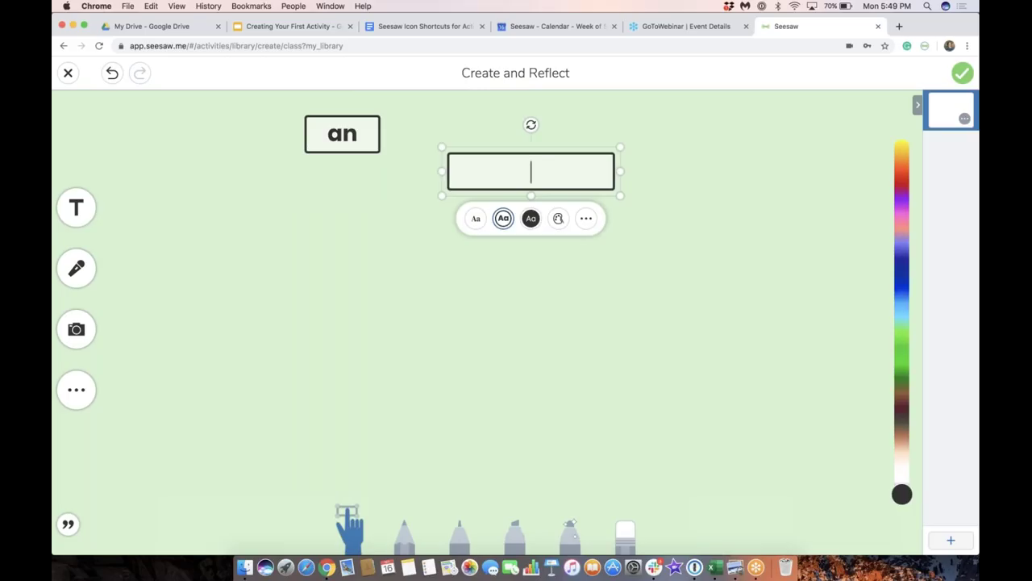
text(ap)
drag(620, 171, 724, 136)
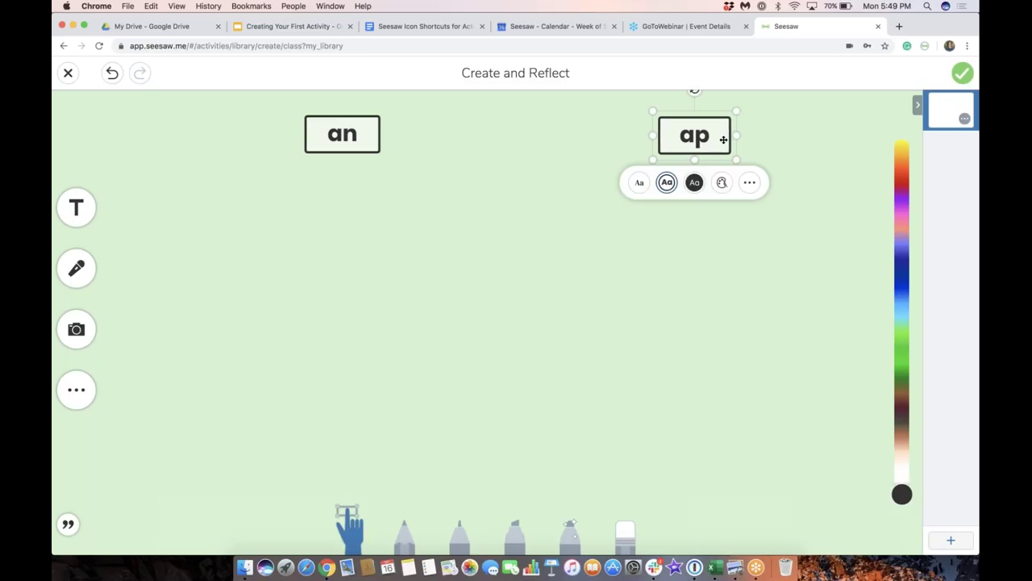
Step: Lock the "ap" and "an" labels in place on the template
click(749, 183)
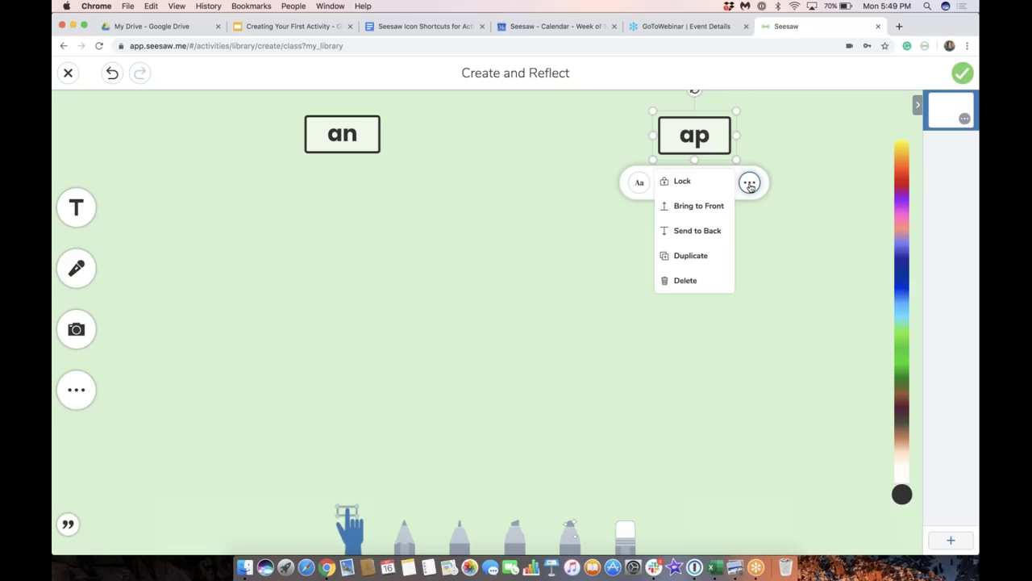
click(691, 182)
click(379, 142)
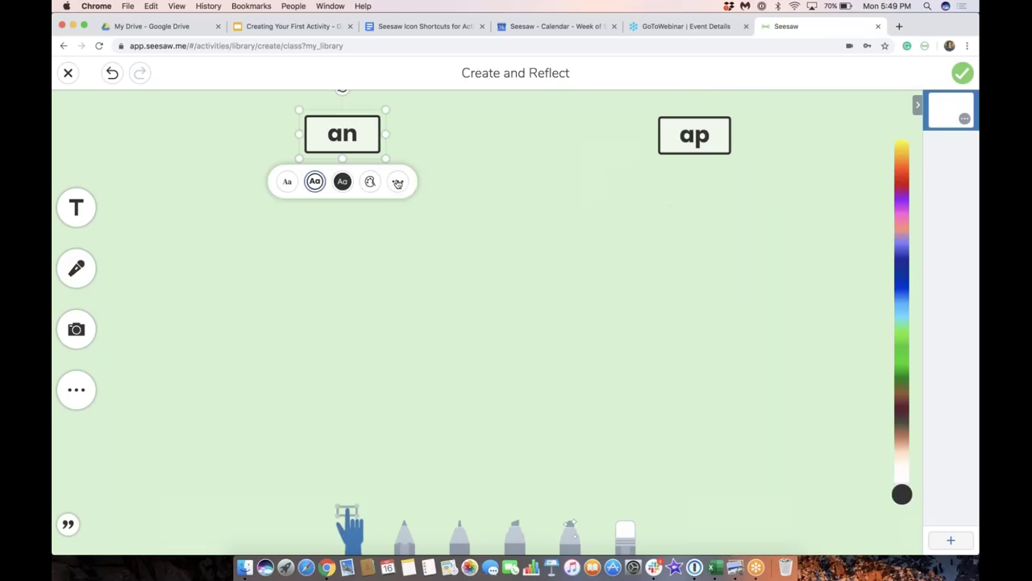
click(397, 181)
click(439, 188)
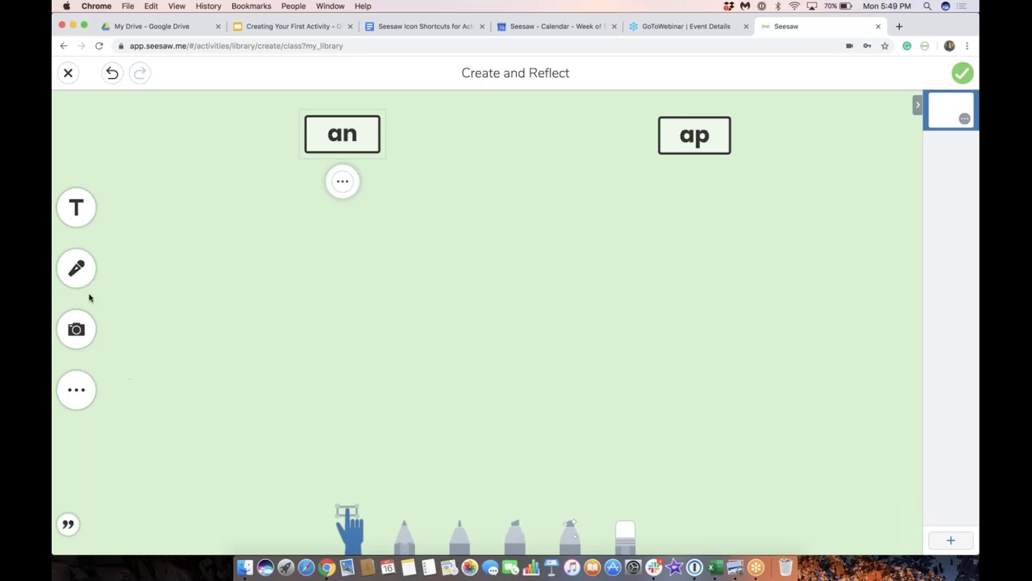
Step: Insert a blue line as a full-height vertical divider between "an" and "ap", and attach the drawing as the student template
click(87, 399)
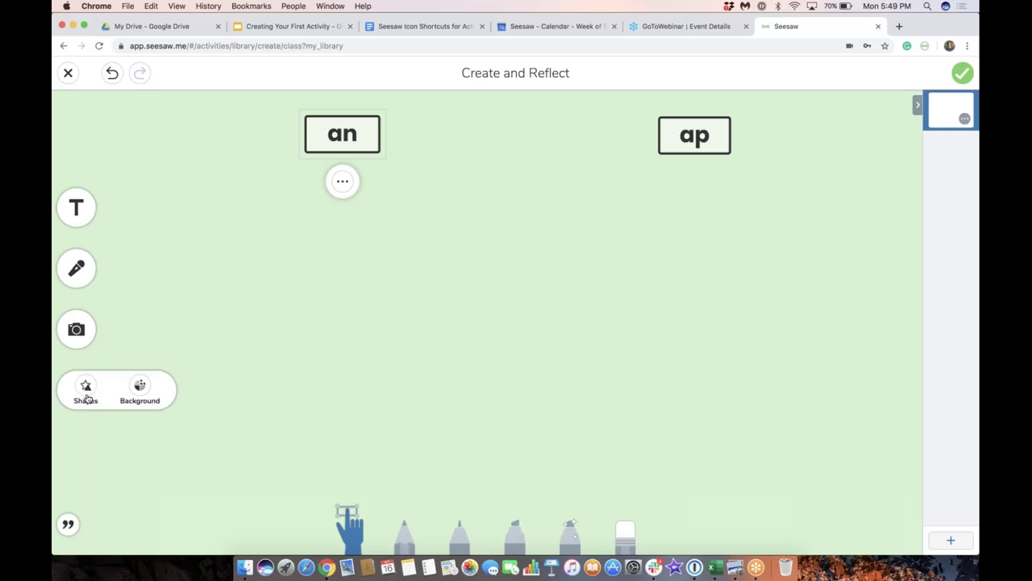
click(84, 391)
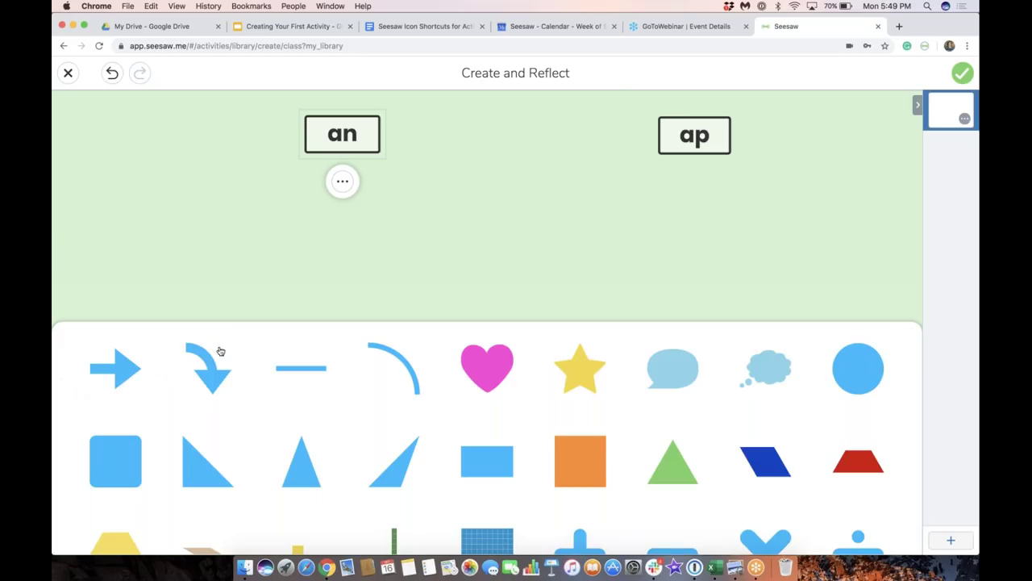
click(306, 370)
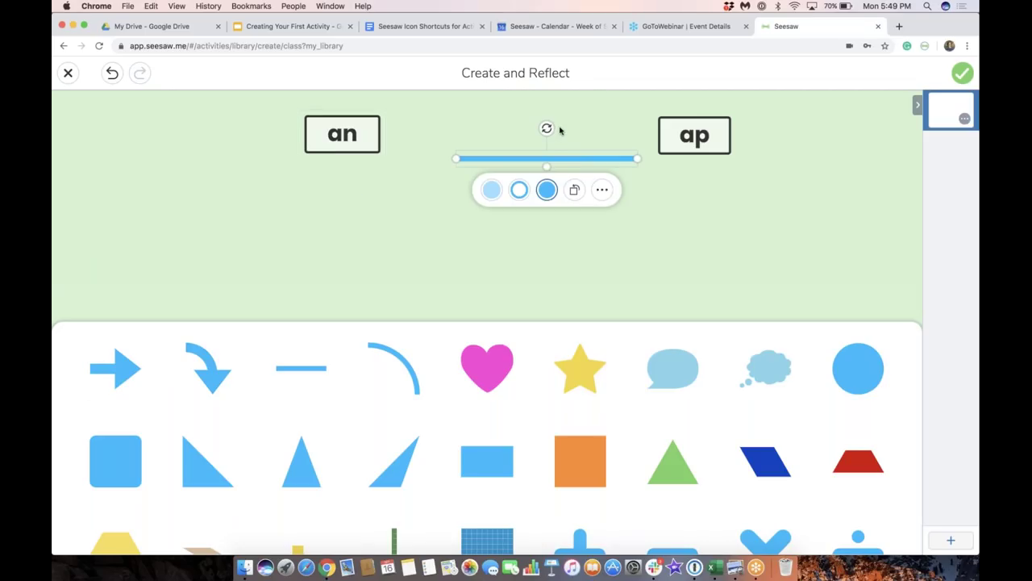
drag(548, 127, 583, 157)
drag(547, 249, 544, 546)
drag(546, 335, 534, 336)
click(617, 345)
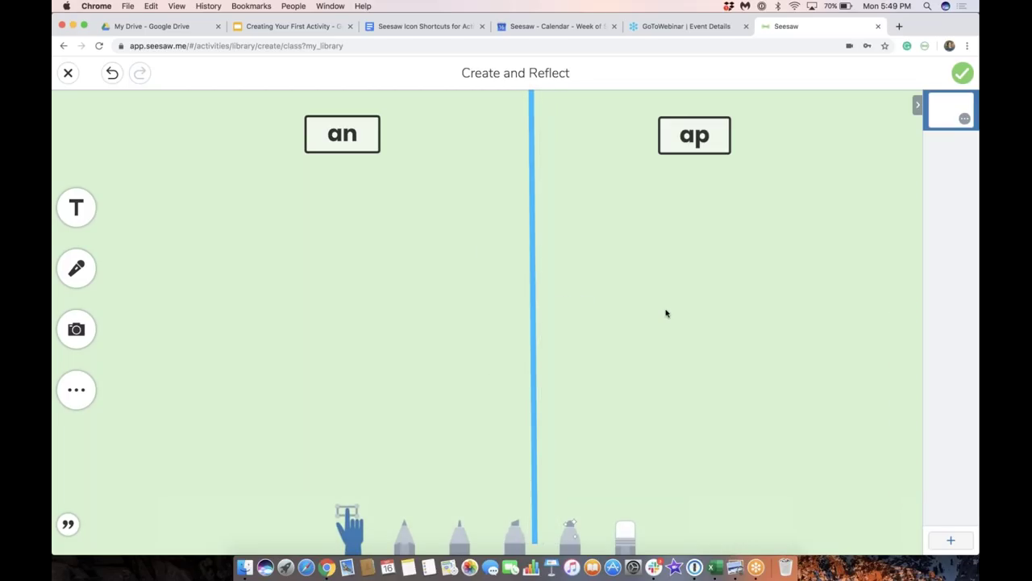
click(963, 75)
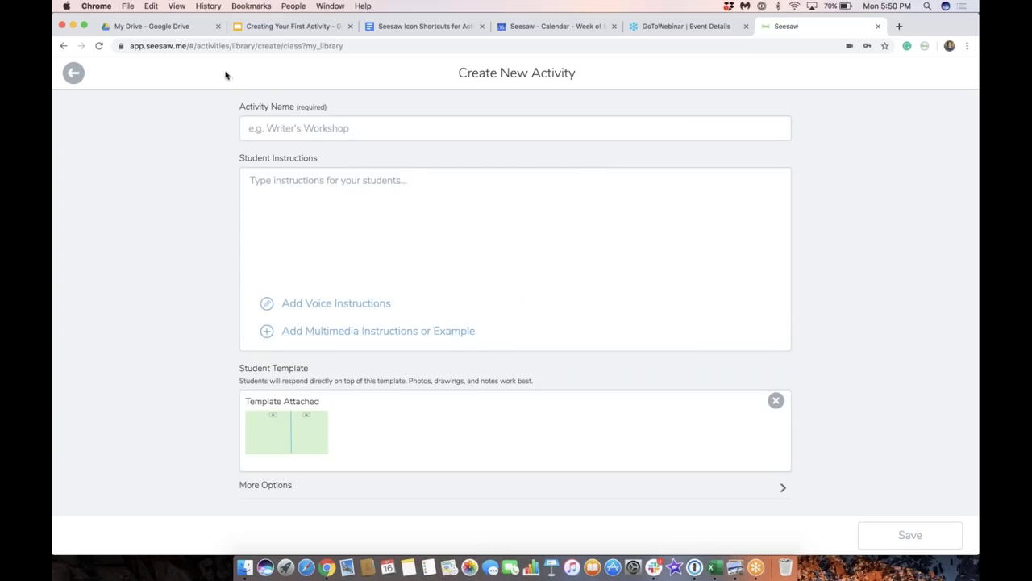
Step: Switch to the Google Slides presentation and view the slides from "My favorite options for creating" to "NEW Chrome Extension" in full screen
click(295, 29)
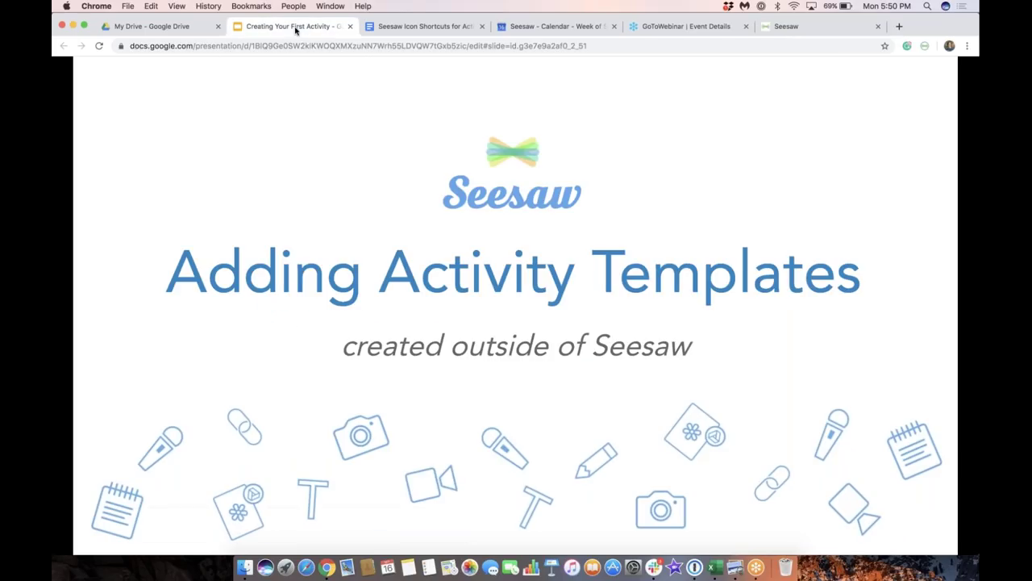
mouse_move(318, 516)
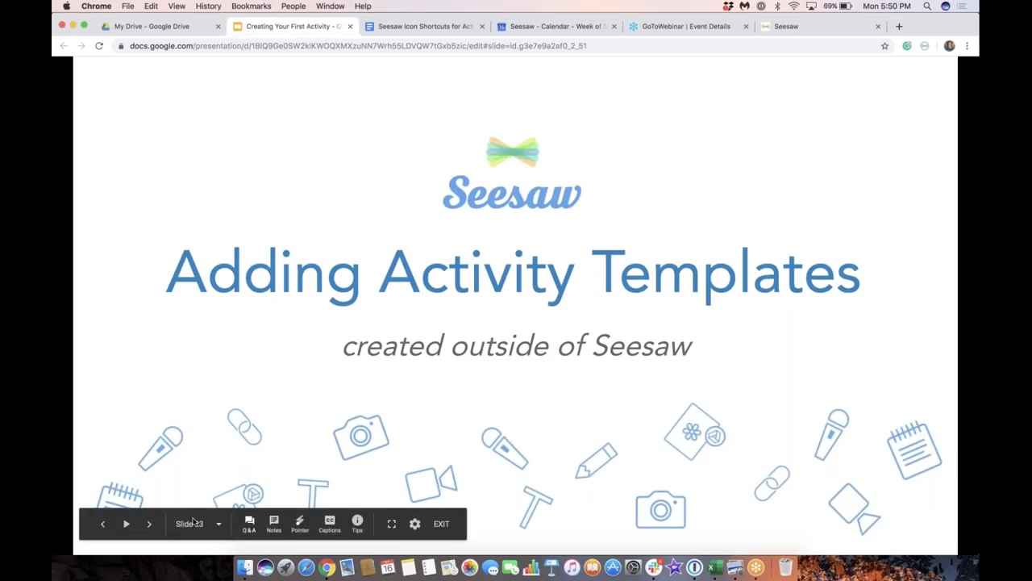
click(149, 524)
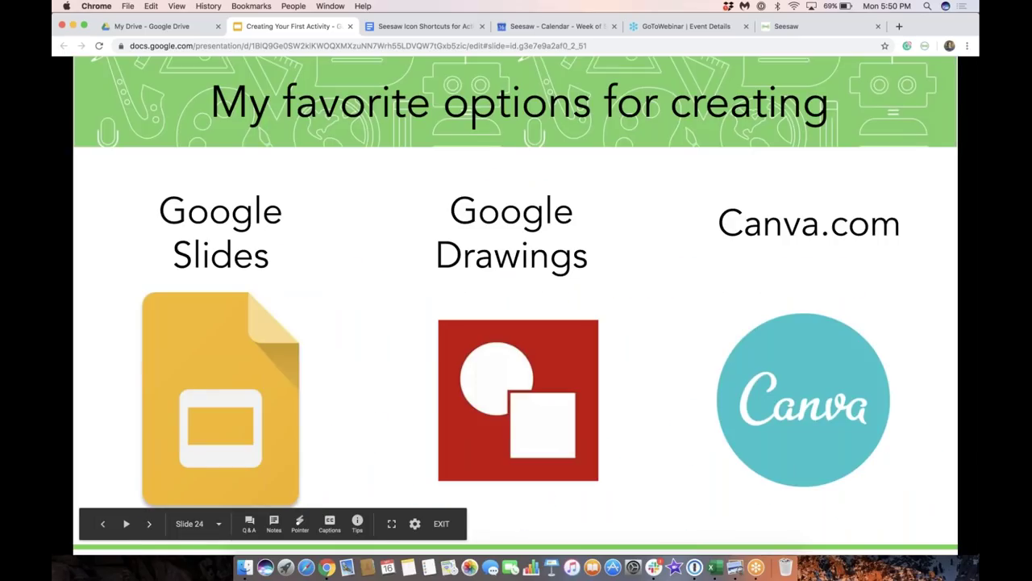
click(392, 525)
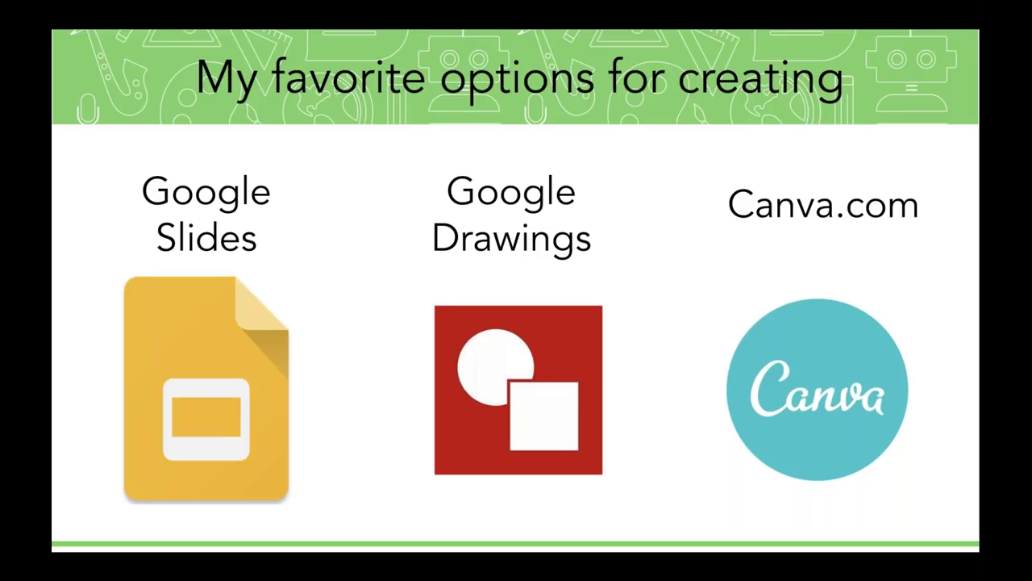
mouse_move(296, 534)
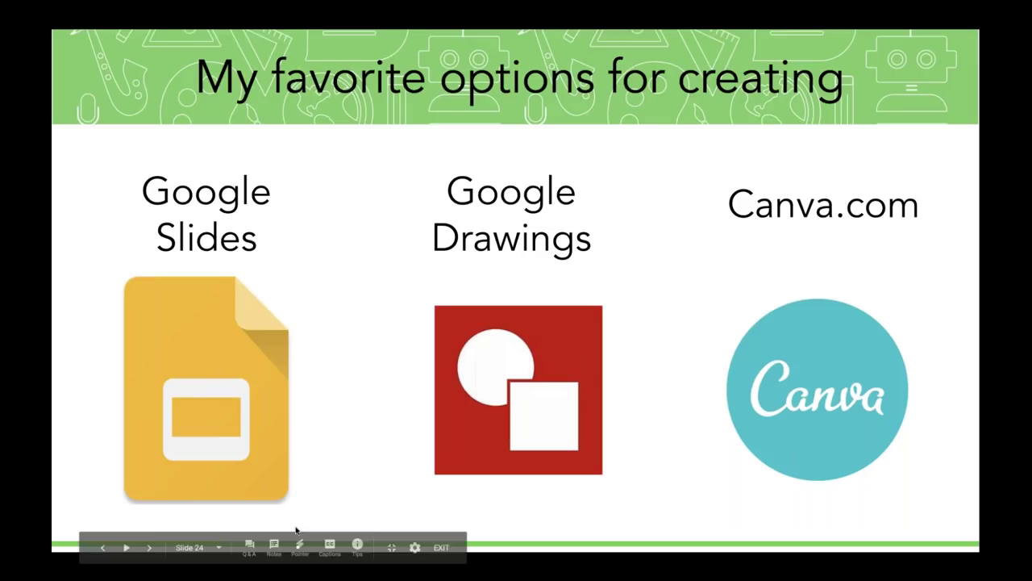
click(151, 548)
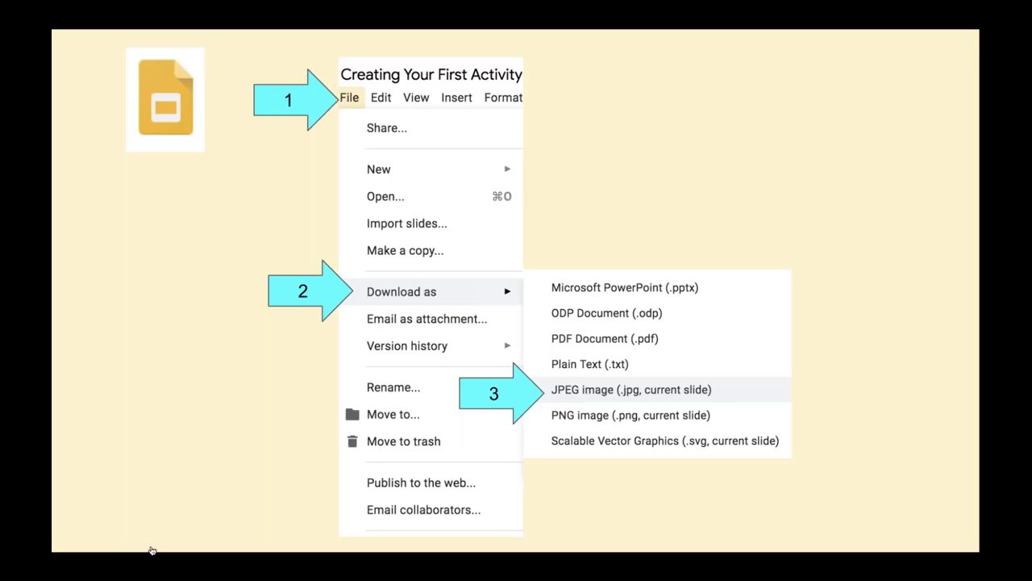
mouse_move(150, 550)
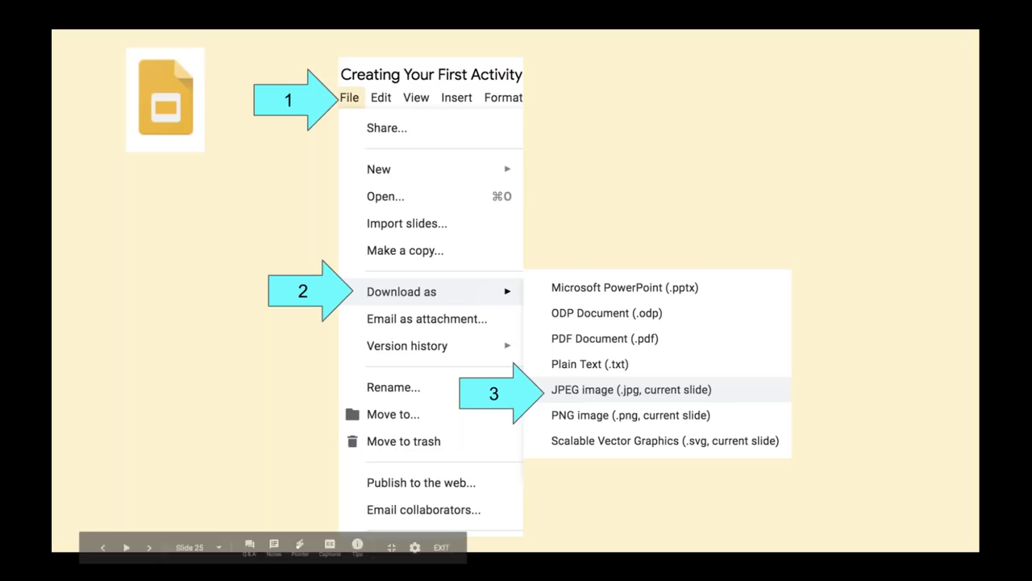
click(148, 549)
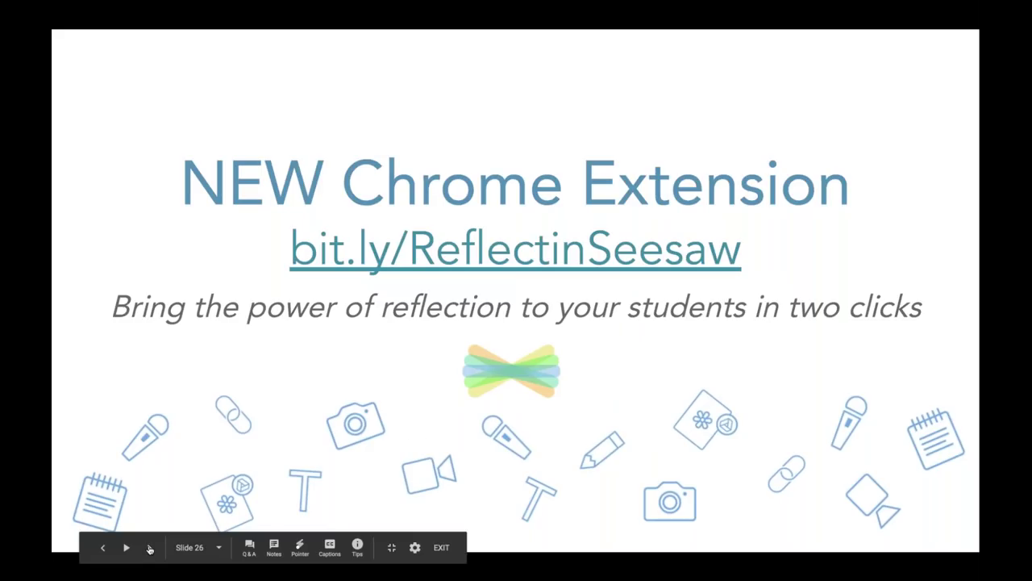
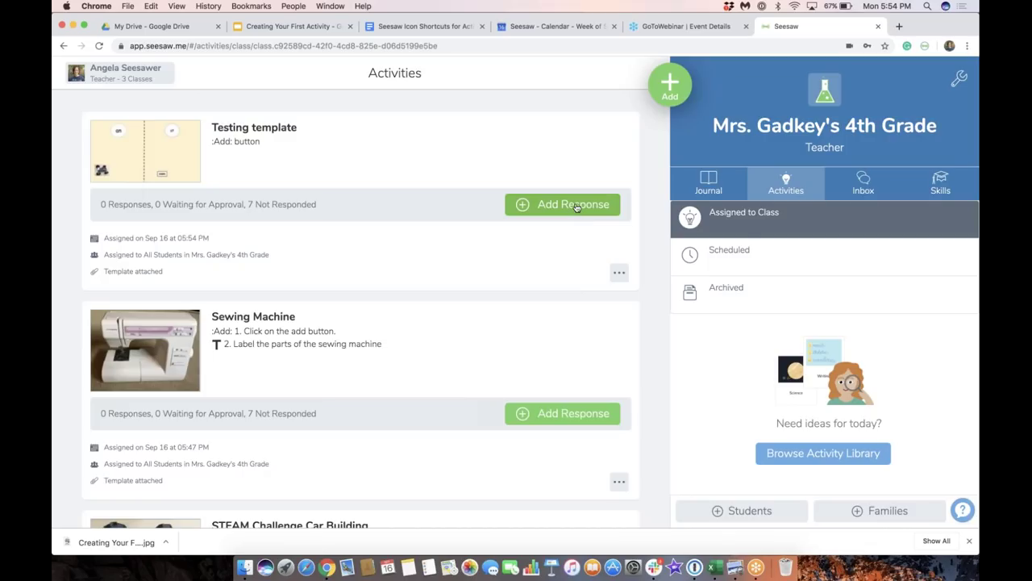
Step: Start a Testing template response as Sample Student, moving the car photo under "at" and the "can" label under "an"
click(576, 206)
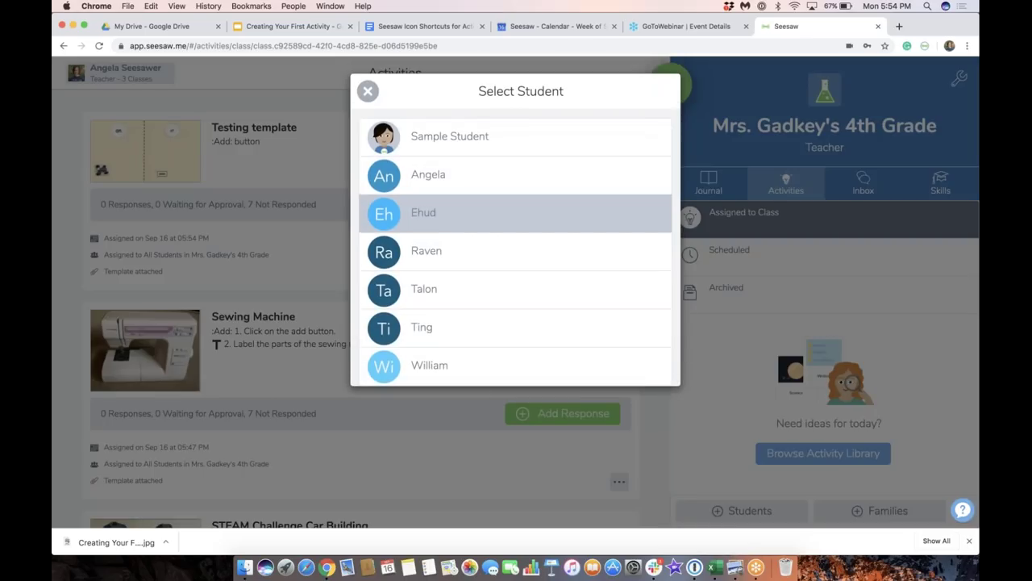
click(483, 146)
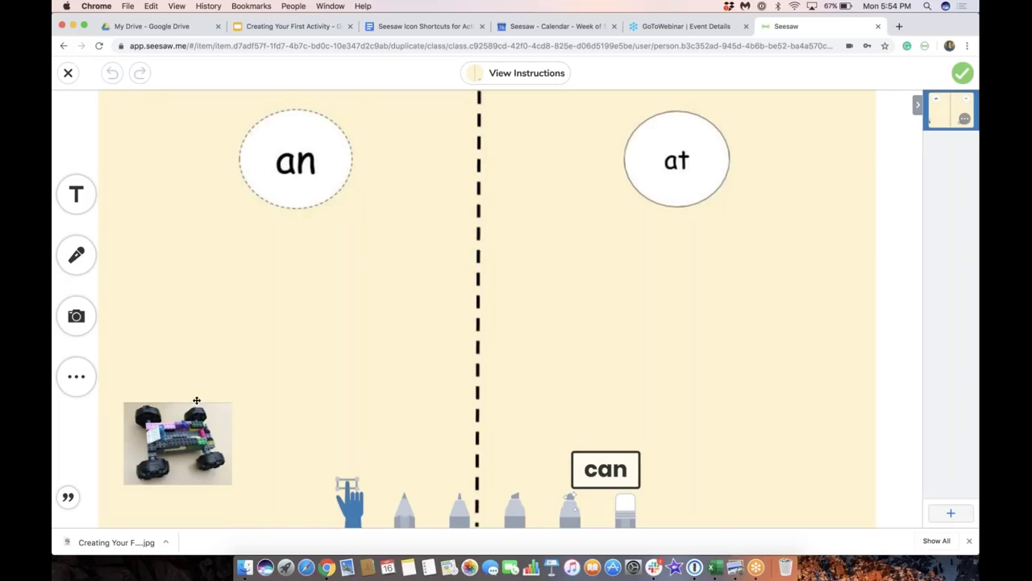
drag(179, 442, 617, 286)
drag(603, 466, 364, 303)
Step: Add a text label "pan" under the "an" heading and move the "can" label lower beneath it
click(79, 192)
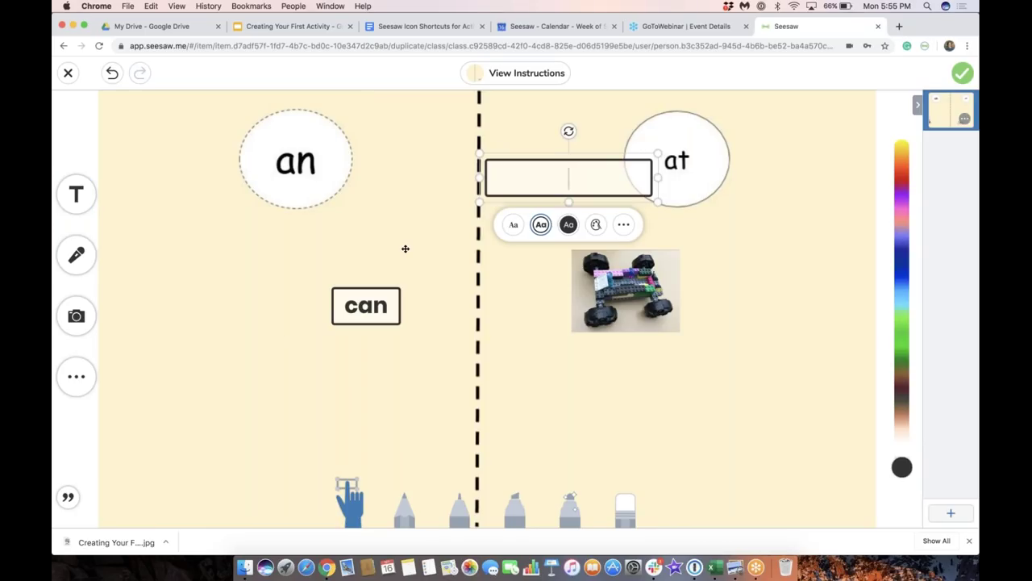
text(pan)
drag(658, 177, 382, 251)
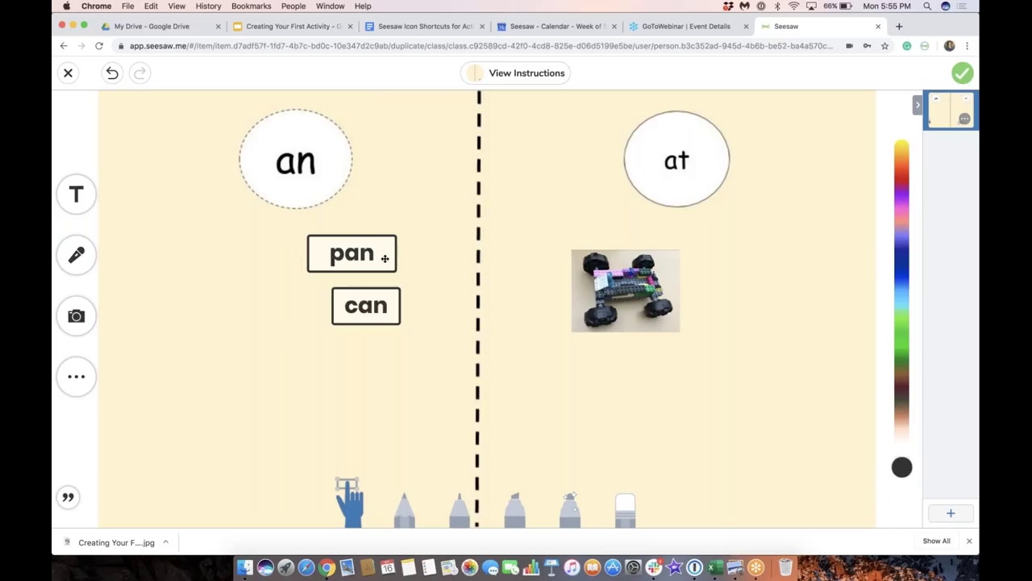
drag(381, 321, 354, 350)
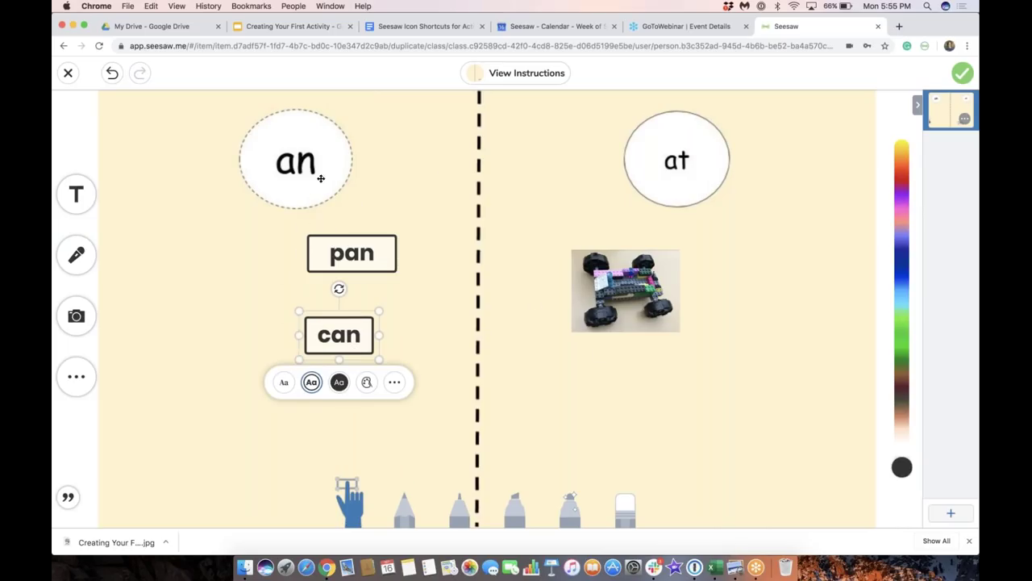
Step: Try selecting the "an" and "at" headings built into the template, and submit the response
click(275, 191)
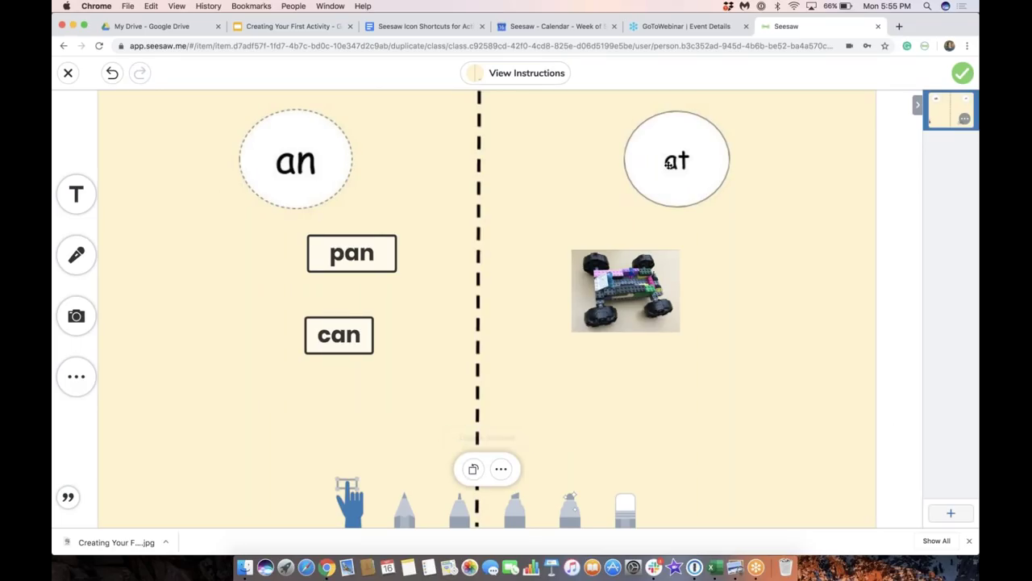
click(659, 149)
click(962, 74)
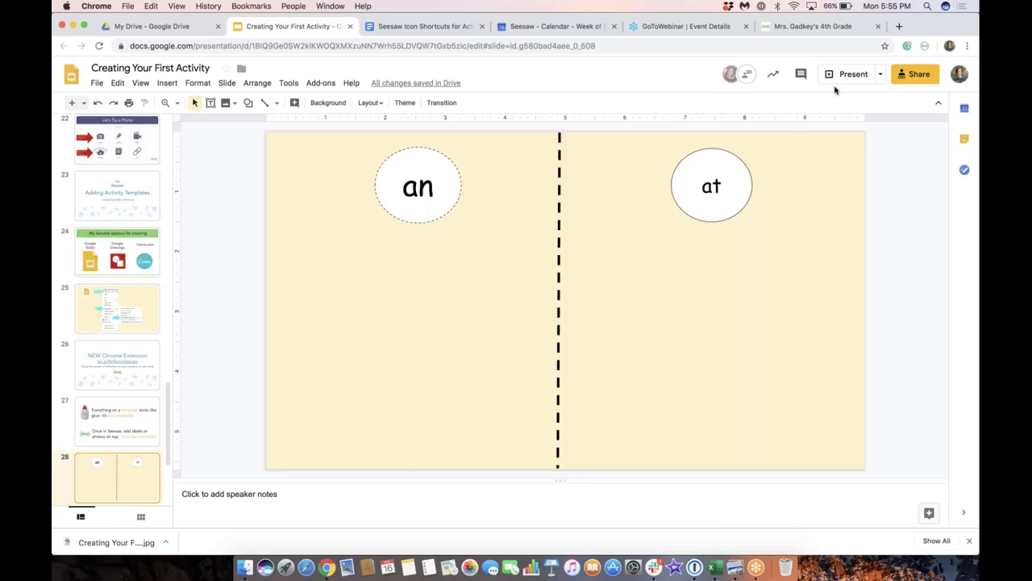
Step: Present the slides from the "an" and "at" slide, and view the help.seesaw.me and closing survey slides
click(852, 75)
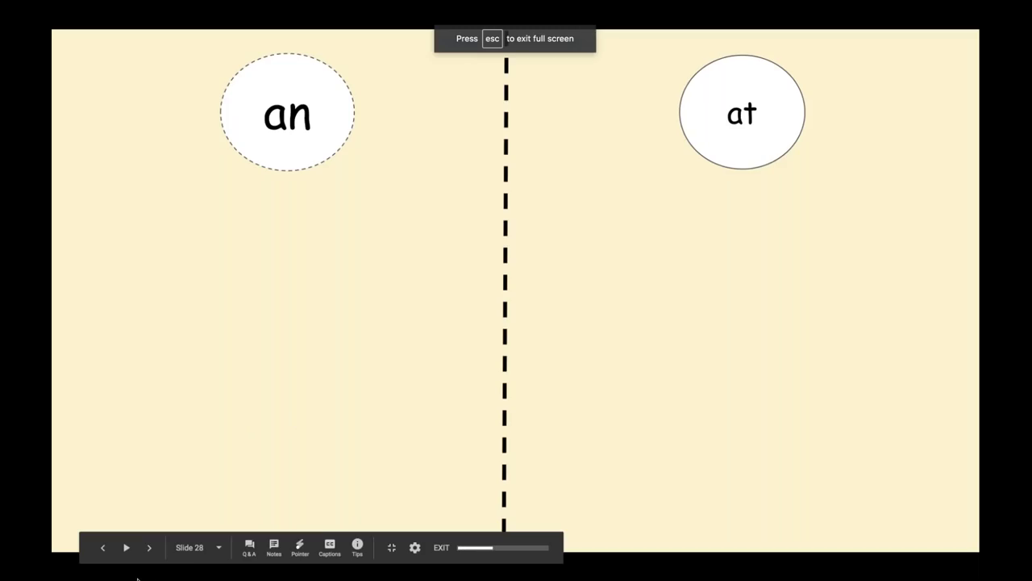
click(150, 548)
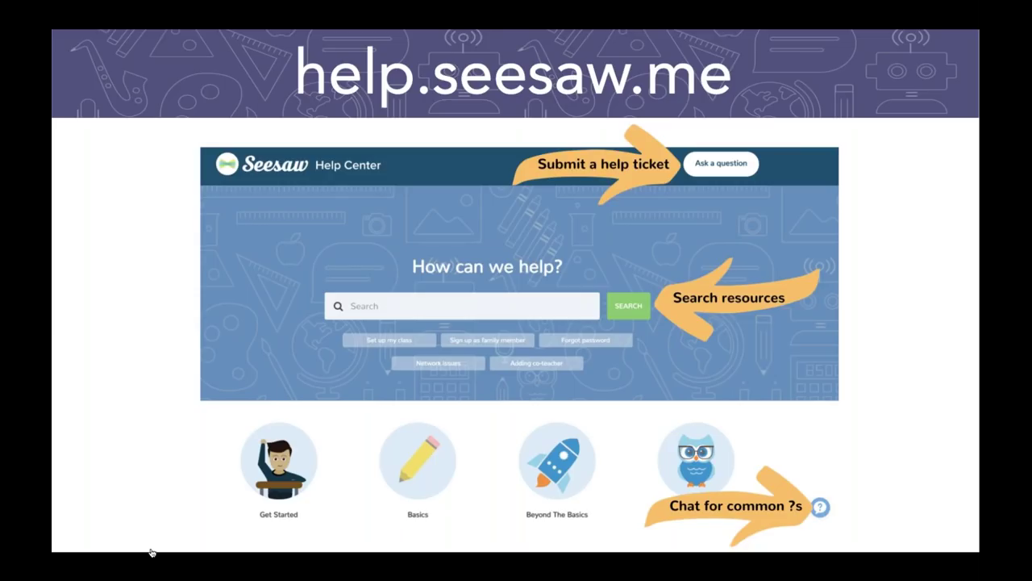
click(149, 549)
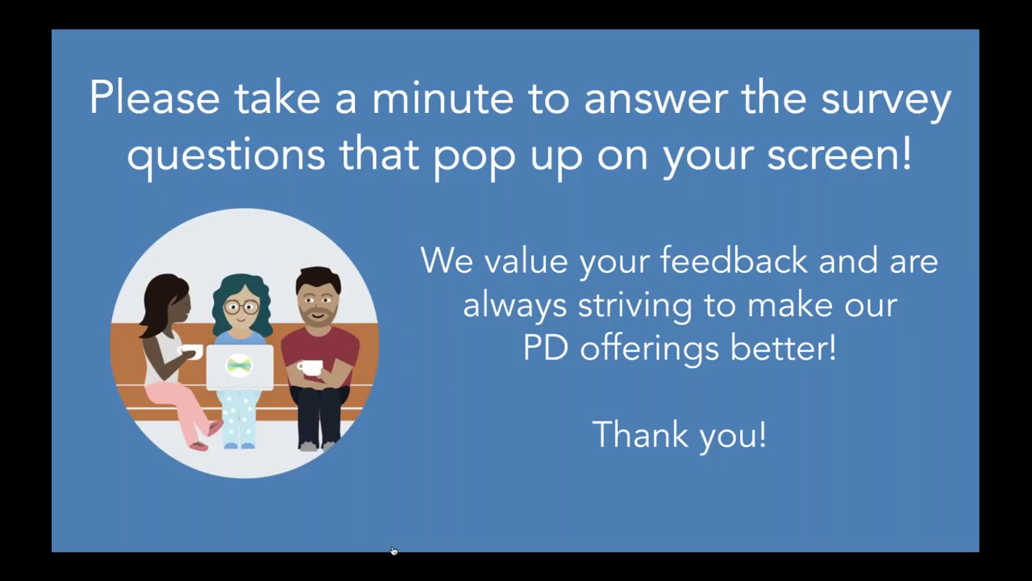
Step: Switch from the slides to Seesaw and open the "Incline & Distance - STEAM Challenge" activity from My Library
mouse_move(149, 551)
click(391, 547)
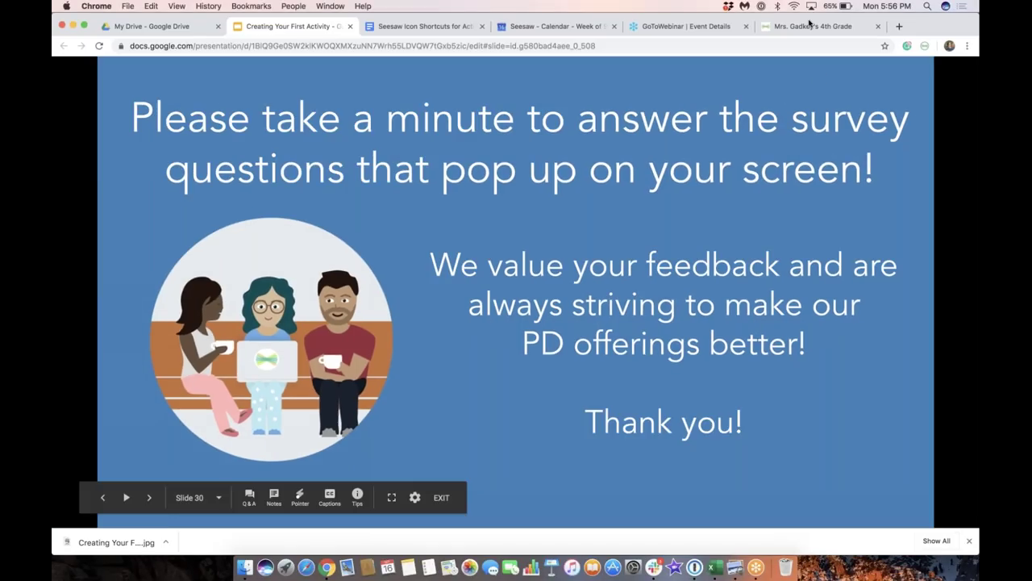
click(810, 27)
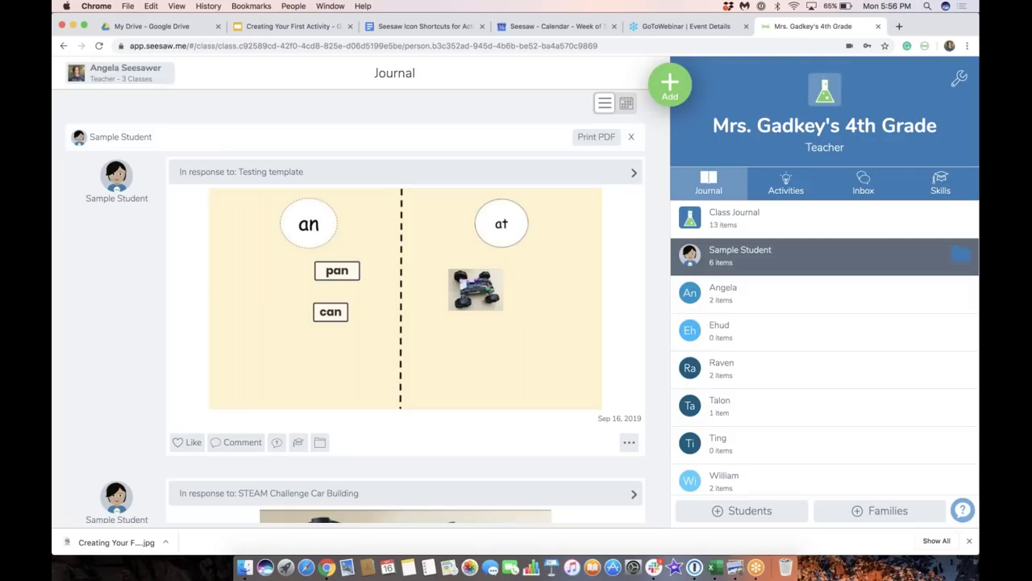
click(679, 91)
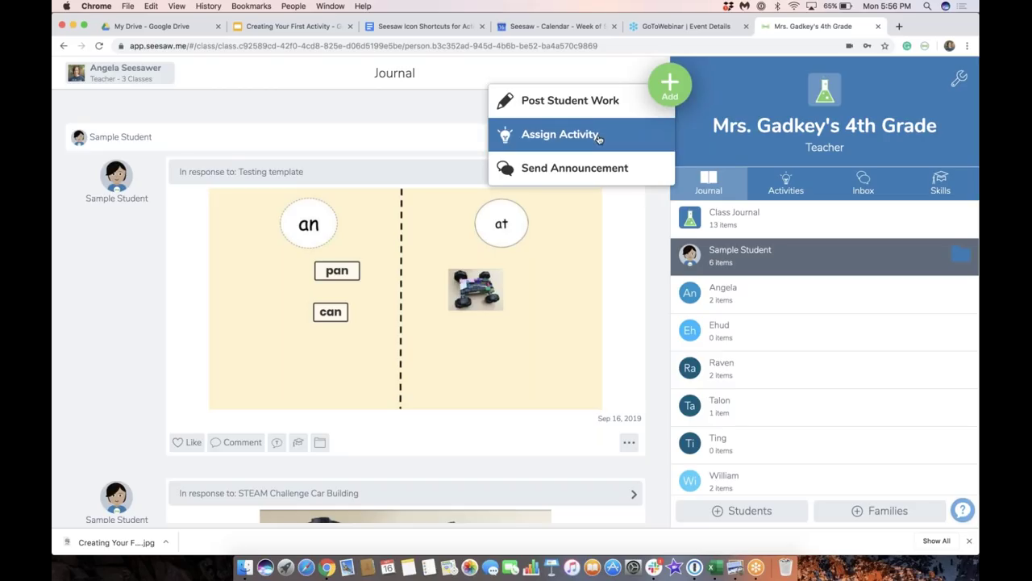
click(598, 138)
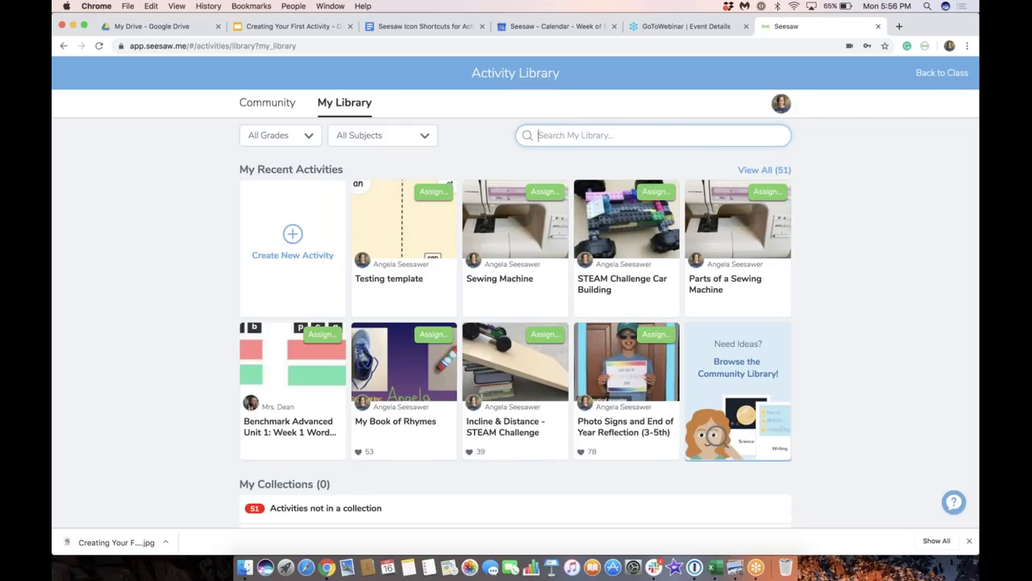
click(514, 376)
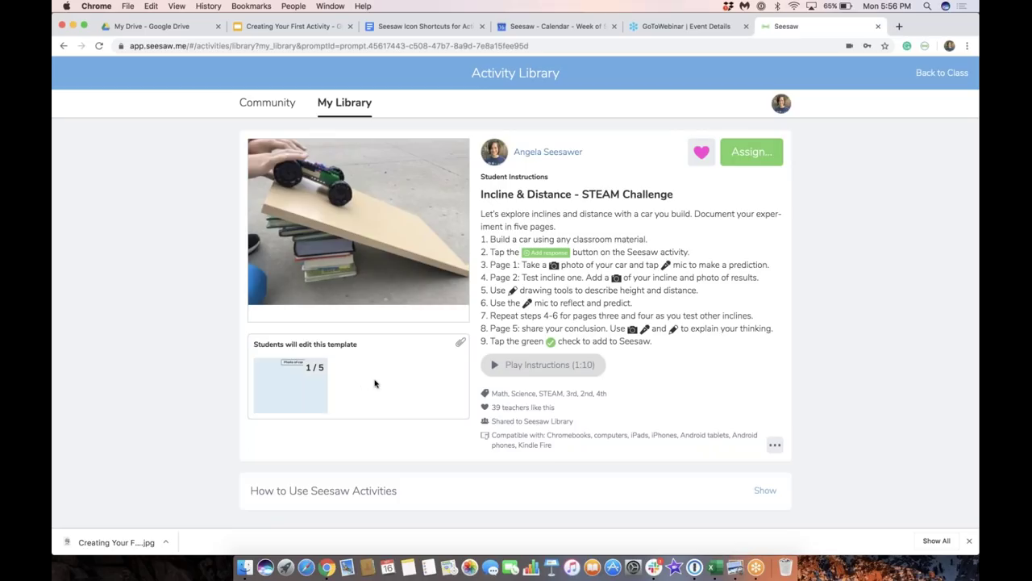
Step: Preview the activity's student template, view all five pages from "Photo of car" onward, and close the preview
click(320, 367)
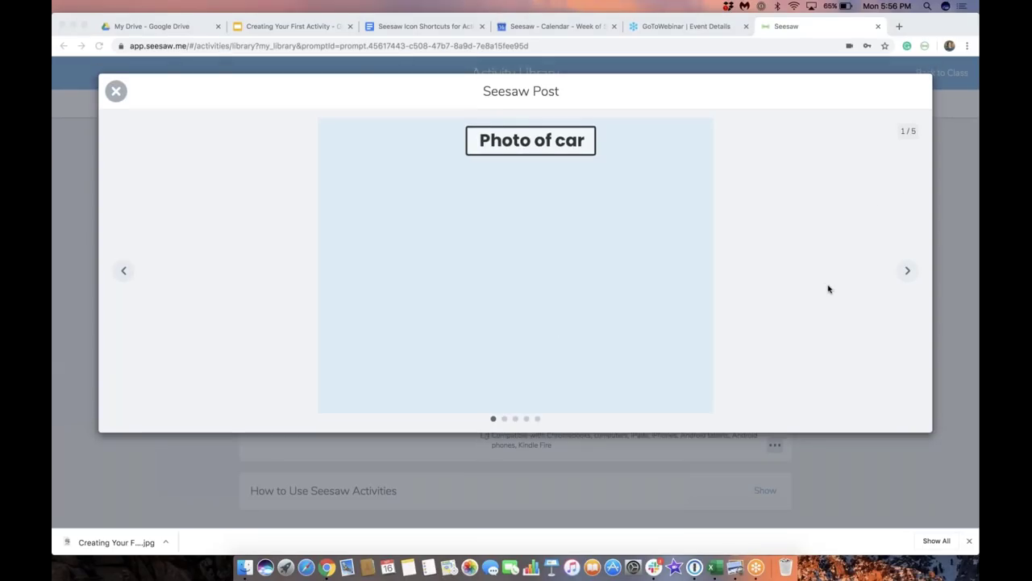
click(908, 272)
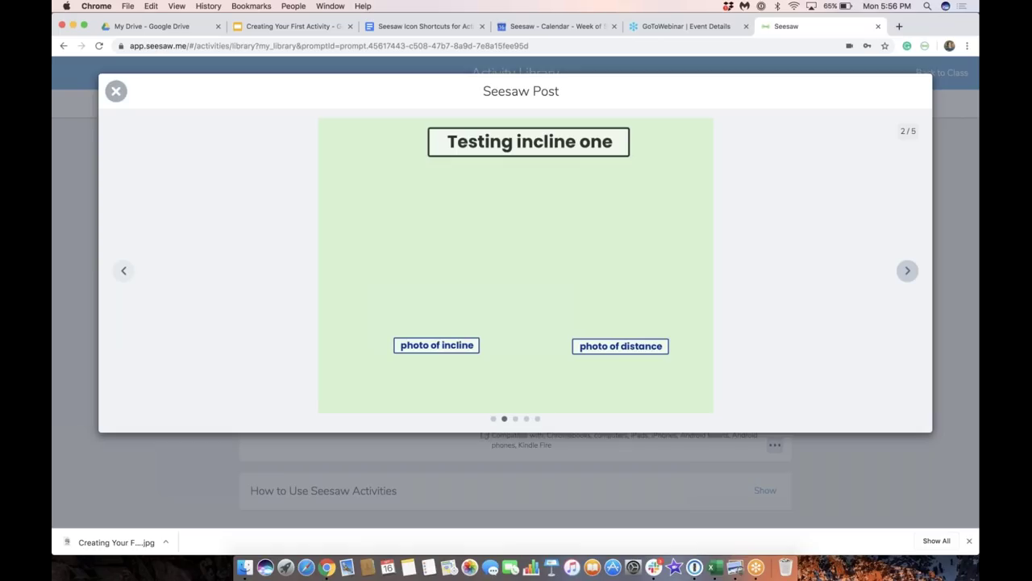
click(908, 271)
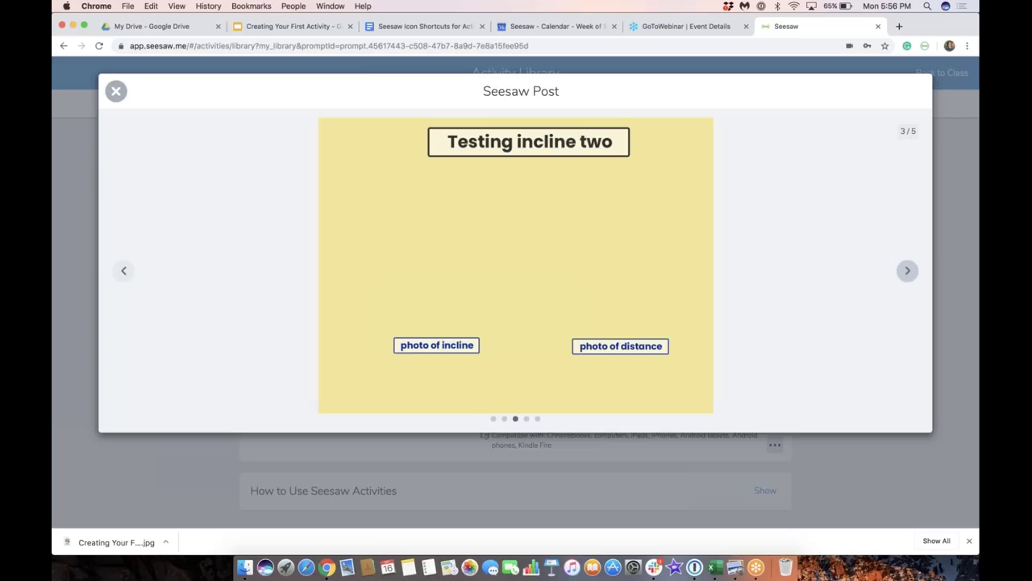
click(907, 271)
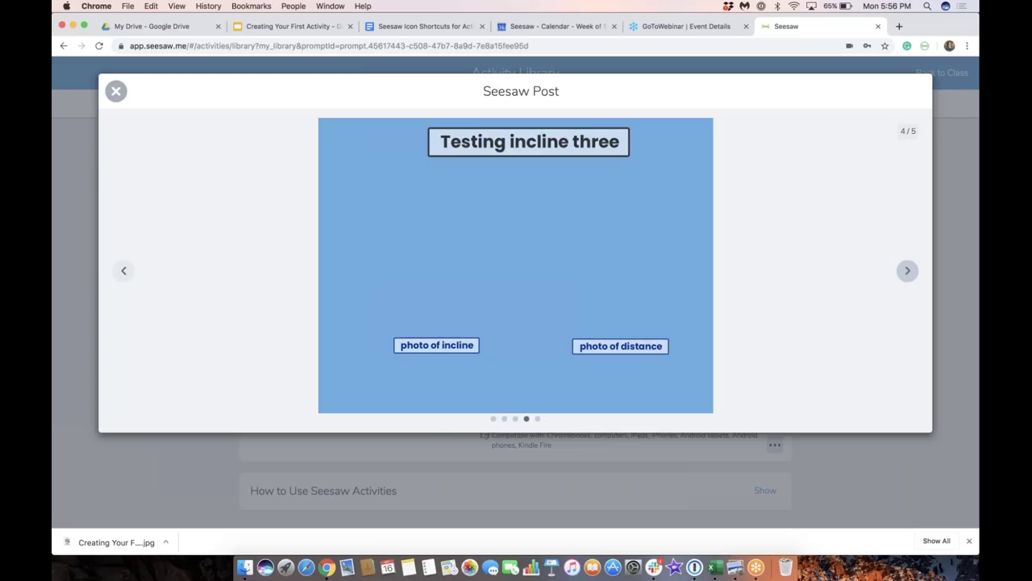
click(908, 271)
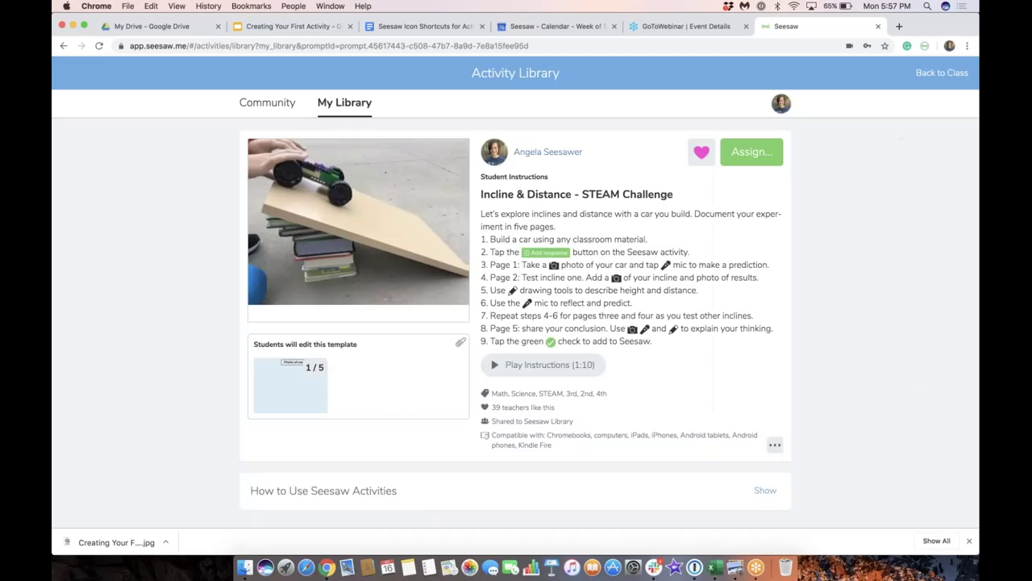
click(116, 91)
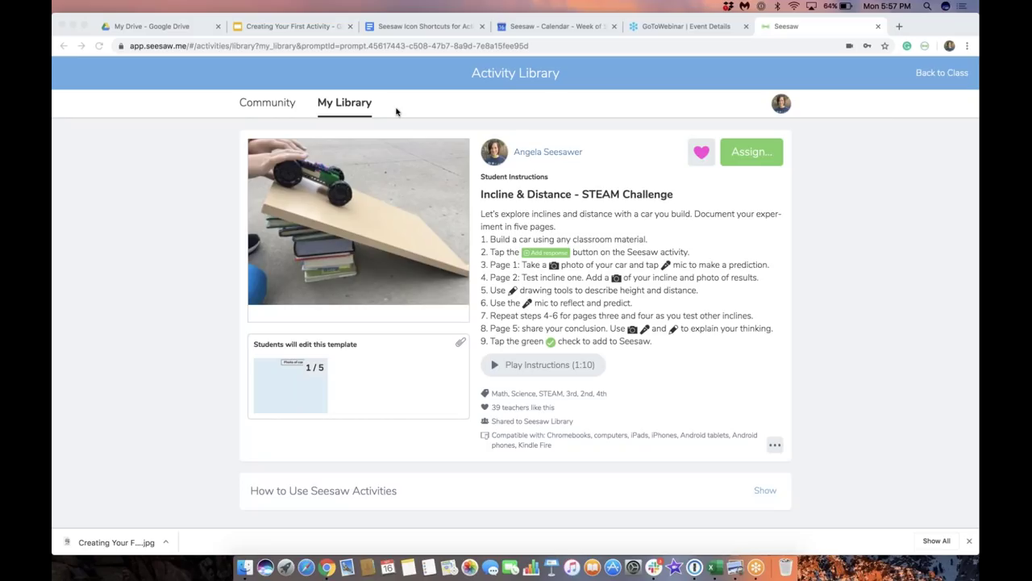
Step: Return to the "Creating Your First Activity" presentation and go back from the survey slide to the help.seesaw.me slide
click(289, 29)
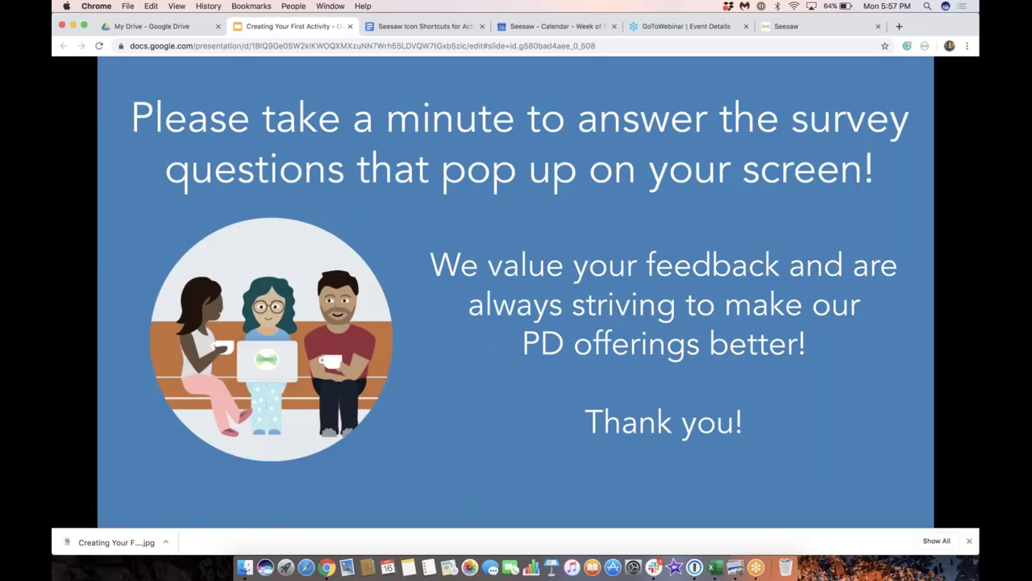
click(766, 28)
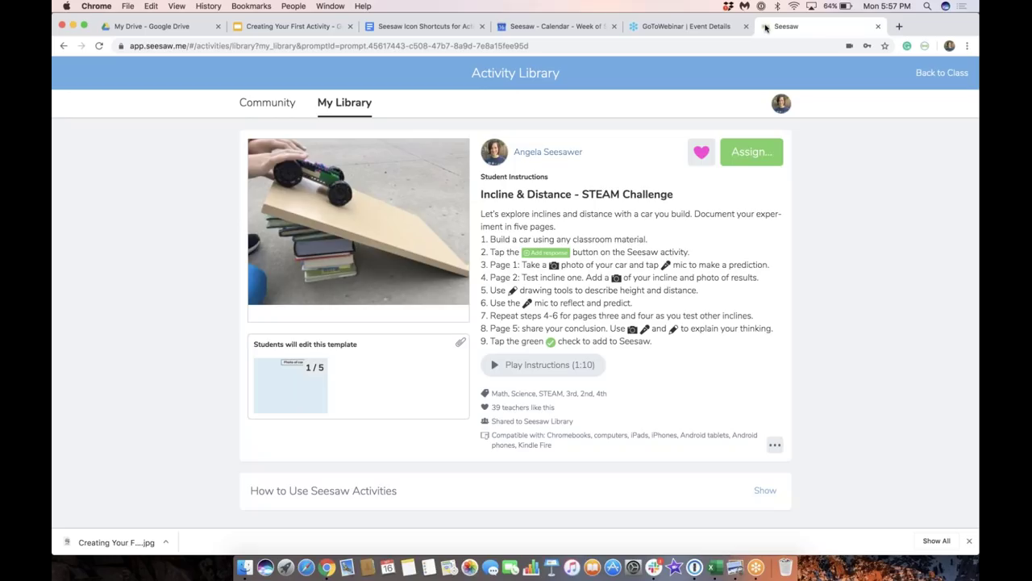
click(290, 26)
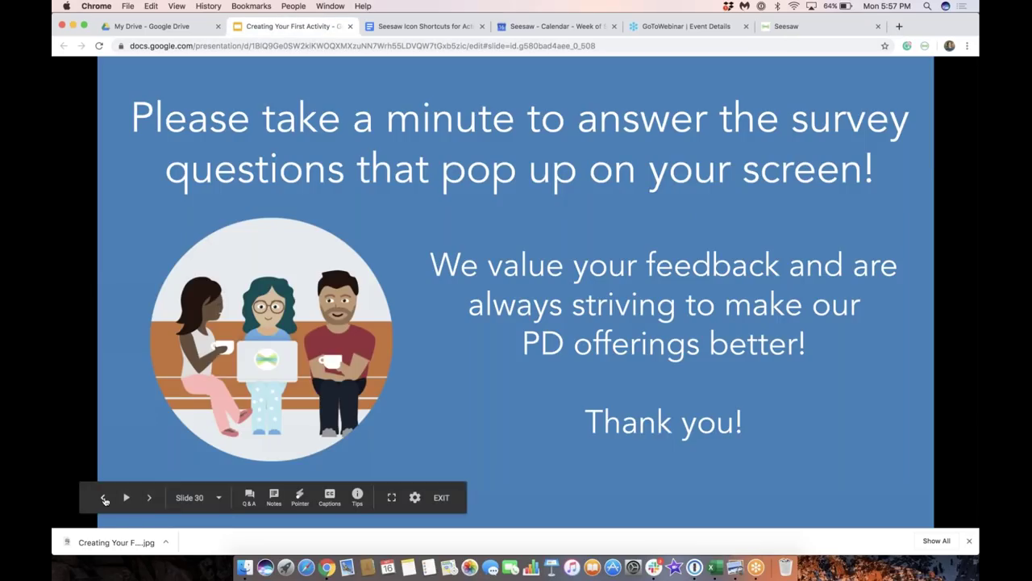
click(103, 498)
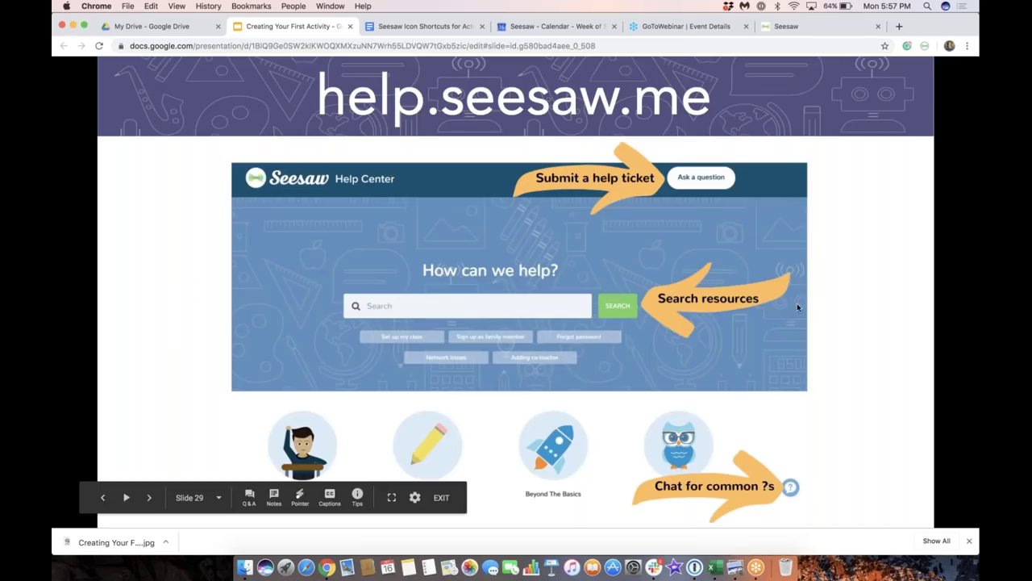